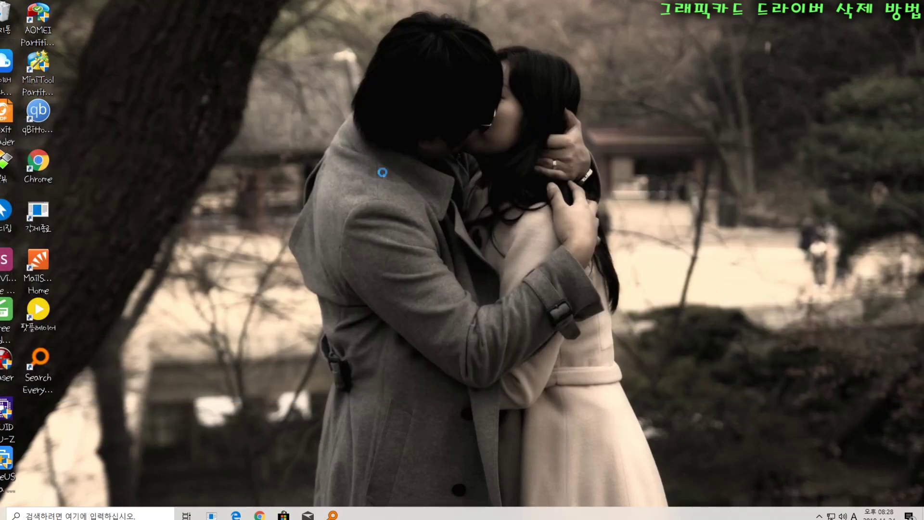
Check which graphics card is listed under the display adapters in Device Manager, and close the Device Manager and System windows
{"action": "key", "text": "super+Pause"}
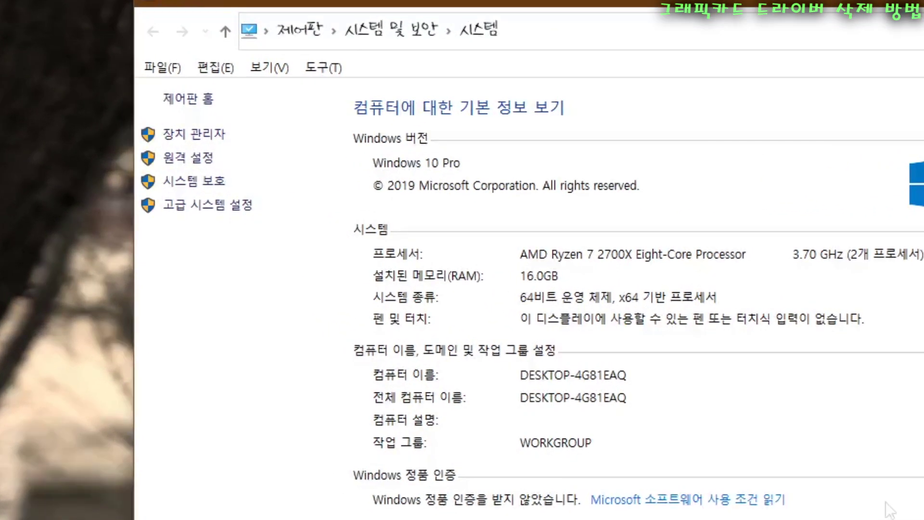
{"action": "left_click", "coordinate": [198, 137]}
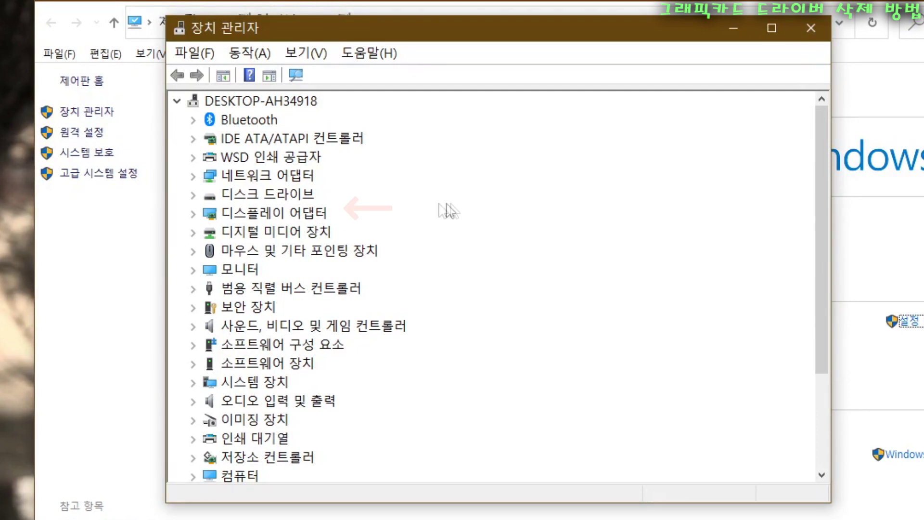
{"action": "double_click", "coordinate": [297, 211]}
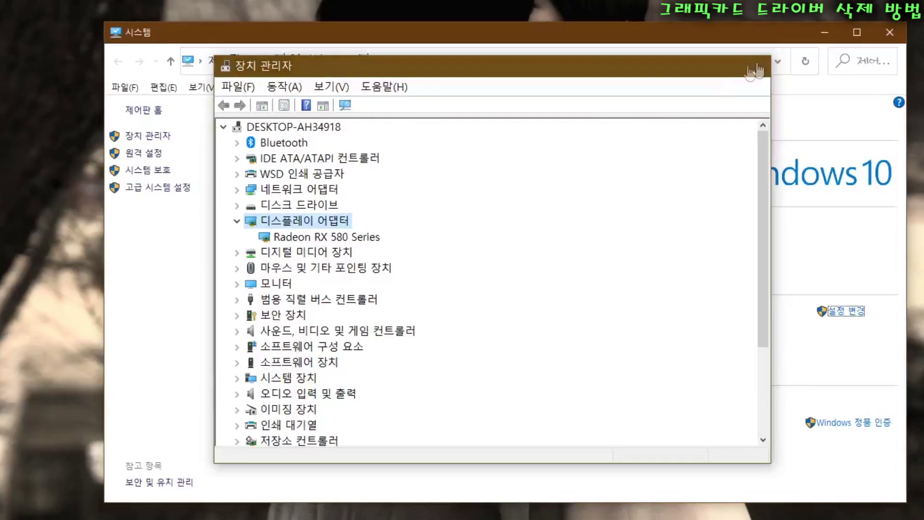
{"action": "left_click", "coordinate": [754, 71]}
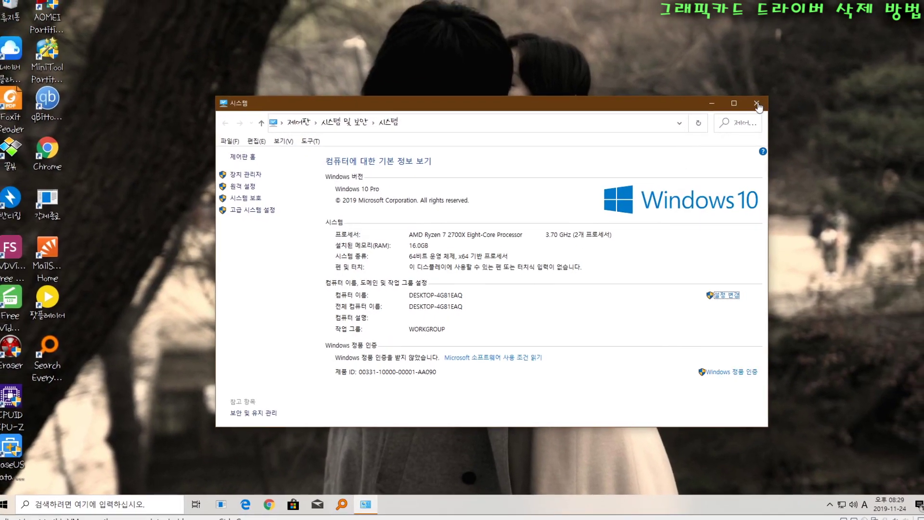
{"action": "left_click", "coordinate": [757, 104]}
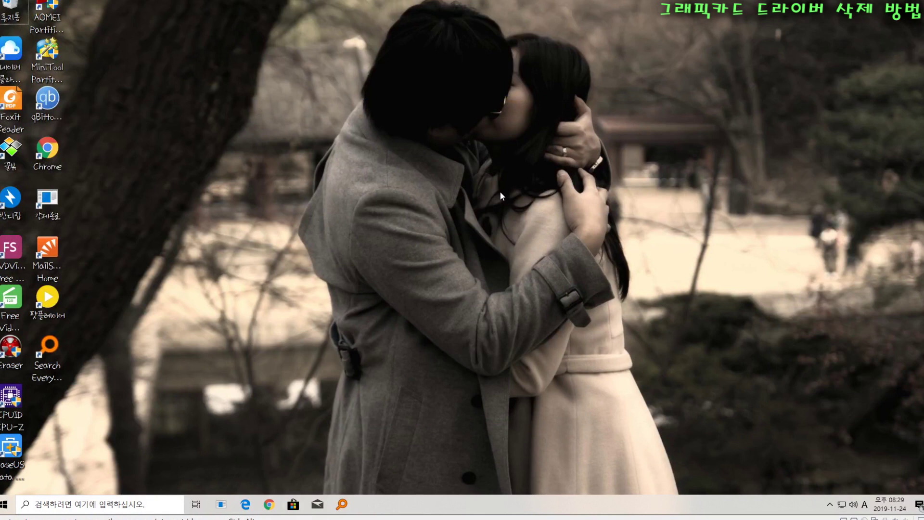
Open Chrome and search Google for "ddu download"
{"action": "double_click", "coordinate": [46, 156]}
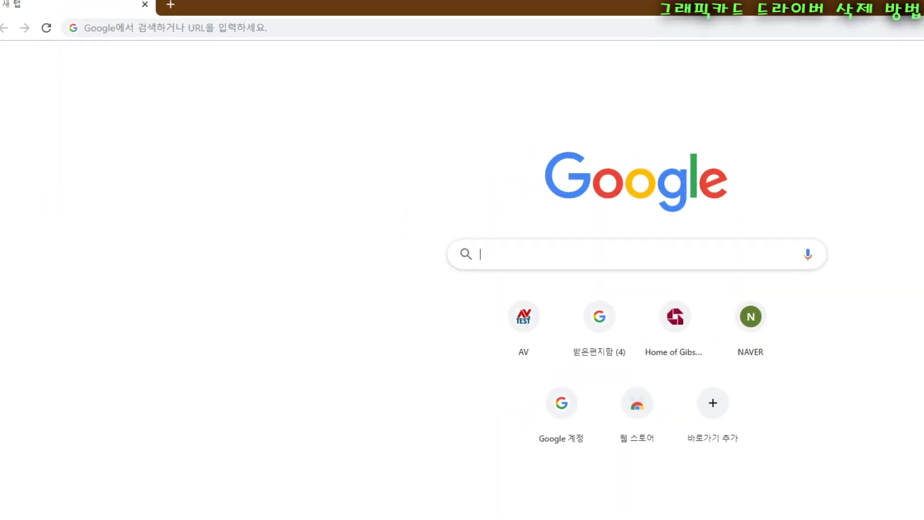
{"action": "type", "text": "ddu"}
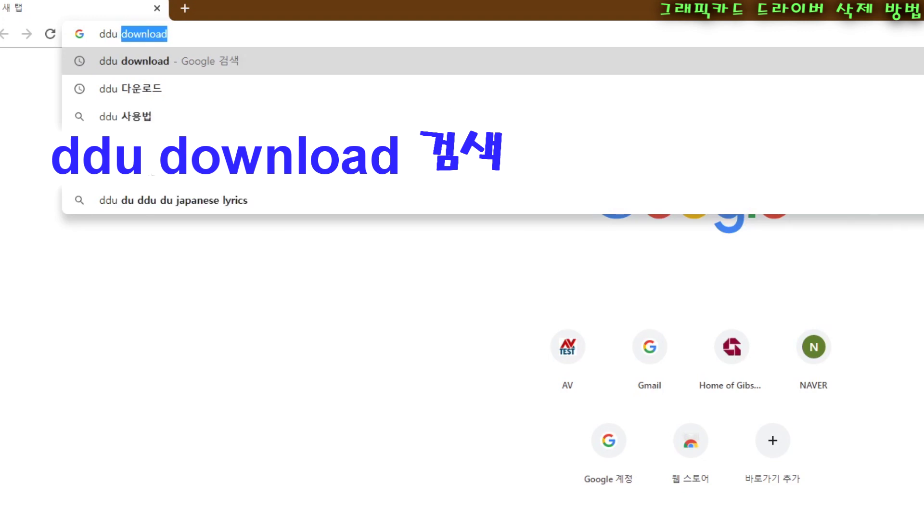
{"action": "type", "text": " dow"}
{"action": "key", "text": "BackSpace"}
{"action": "type", "text": "w"}
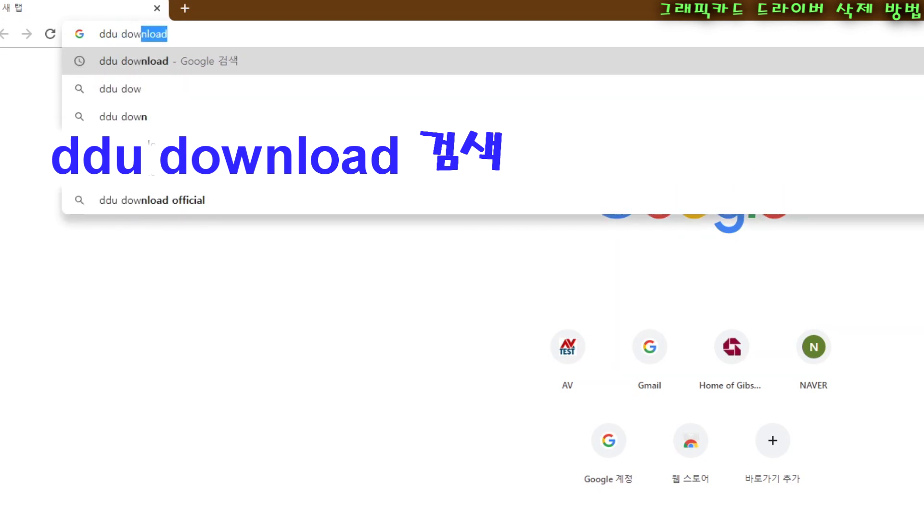
{"action": "type", "text": "nload"}
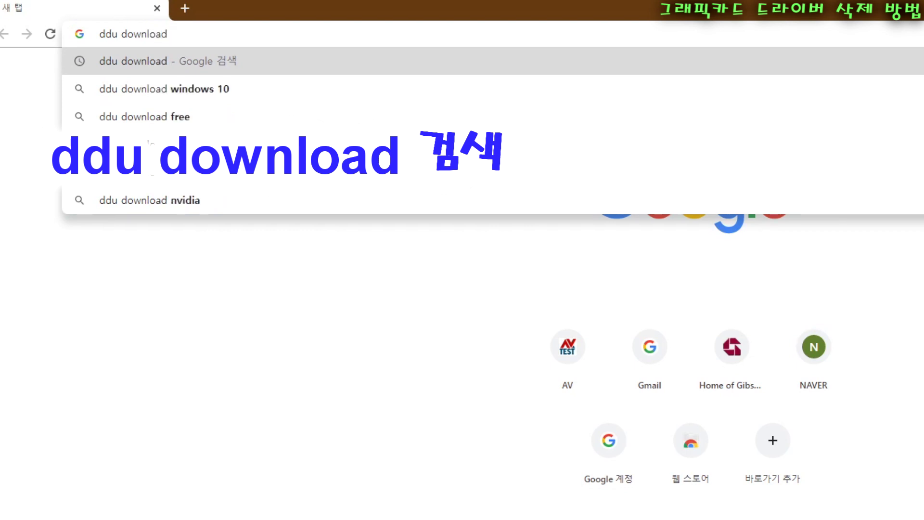
{"action": "key", "text": "Return"}
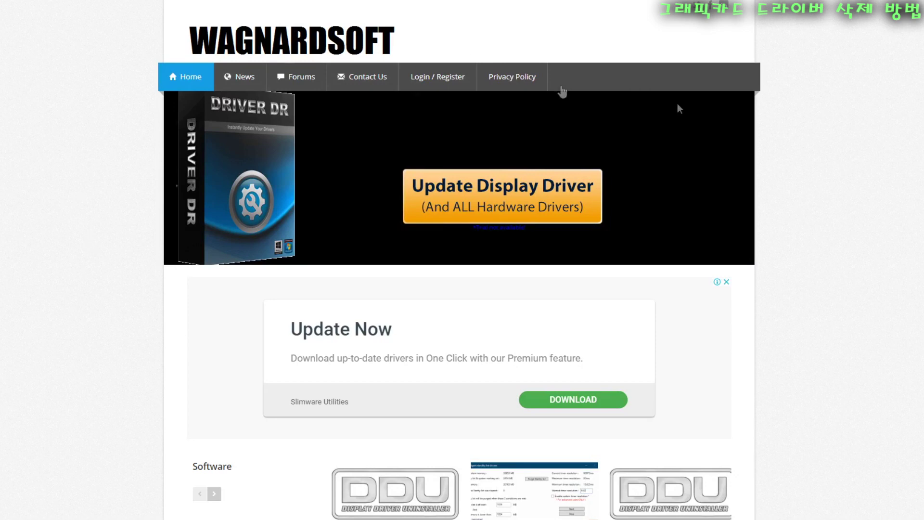
Open the Display Driver Uninstaller (DDU) V18.0.2.0 release on the Wagnardsoft site and go to its download and support page
{"action": "scroll", "coordinate": [261, 344], "scroll_direction": "down", "scroll_amount": 3}
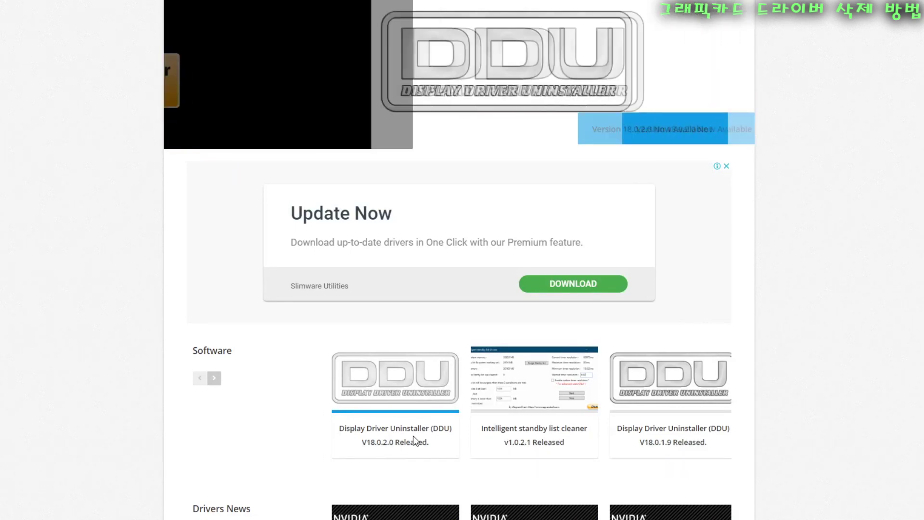
{"action": "left_click", "coordinate": [399, 378]}
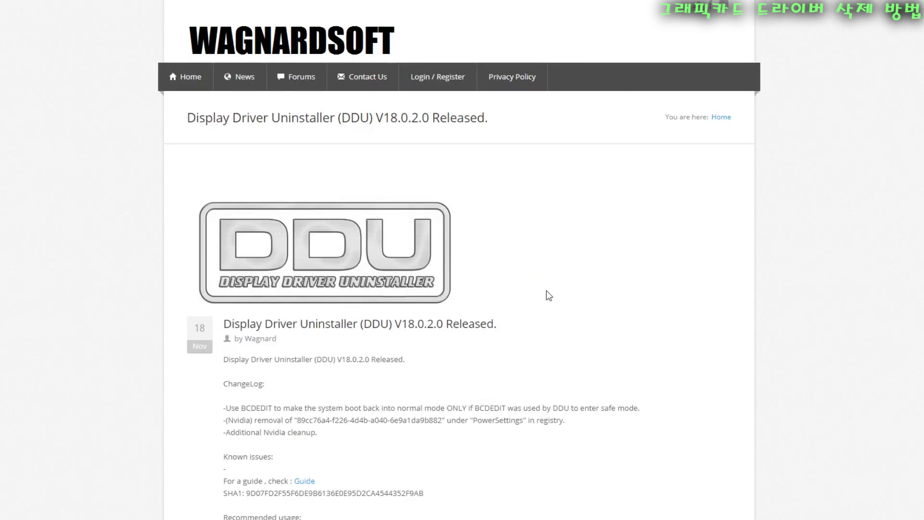
{"action": "scroll", "coordinate": [547, 291], "scroll_direction": "down", "scroll_amount": 7}
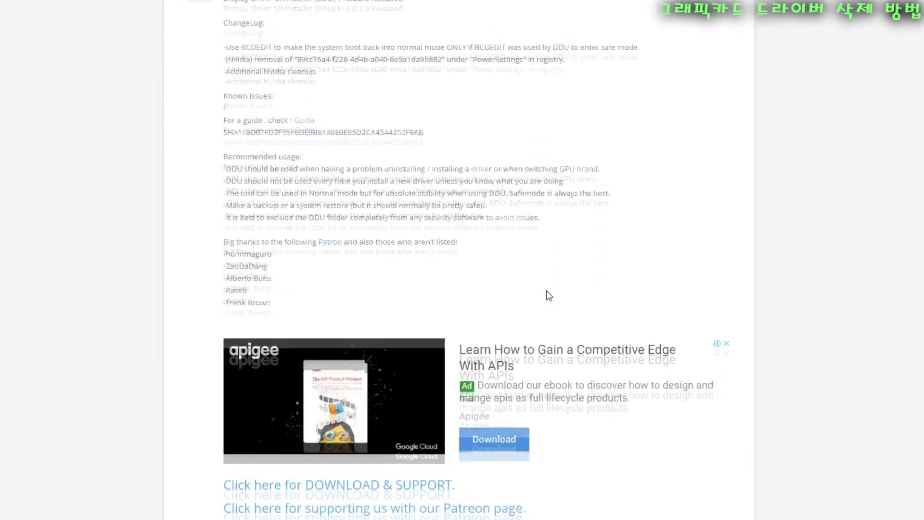
{"action": "scroll", "coordinate": [546, 290], "scroll_direction": "down", "scroll_amount": 2}
{"action": "scroll", "coordinate": [464, 204], "scroll_direction": "down", "scroll_amount": 2}
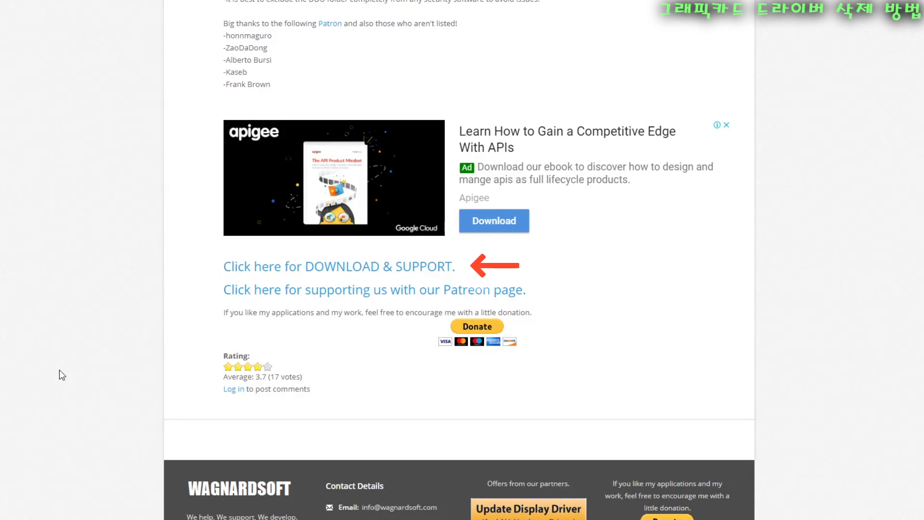
{"action": "left_click", "coordinate": [285, 276]}
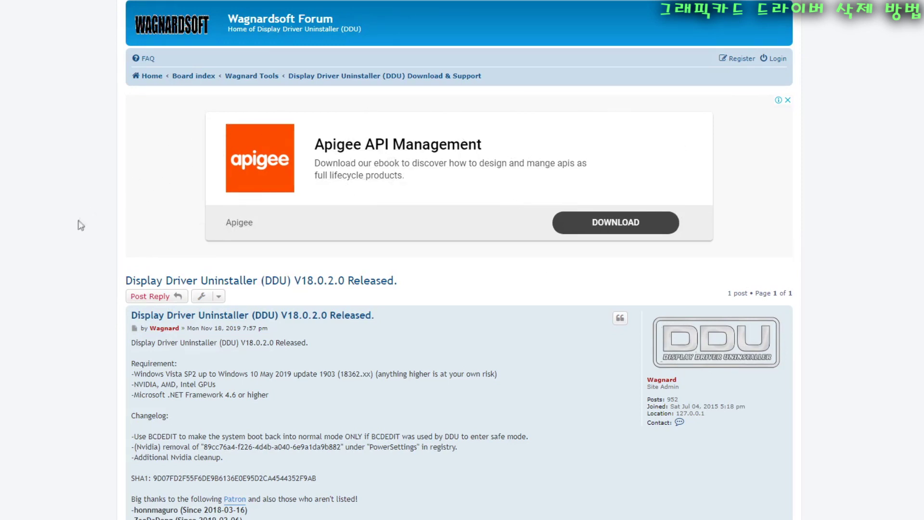
Download DDU V18.0.2.0 through the official download link in the forum post
{"action": "scroll", "coordinate": [419, 355], "scroll_direction": "down", "scroll_amount": 7}
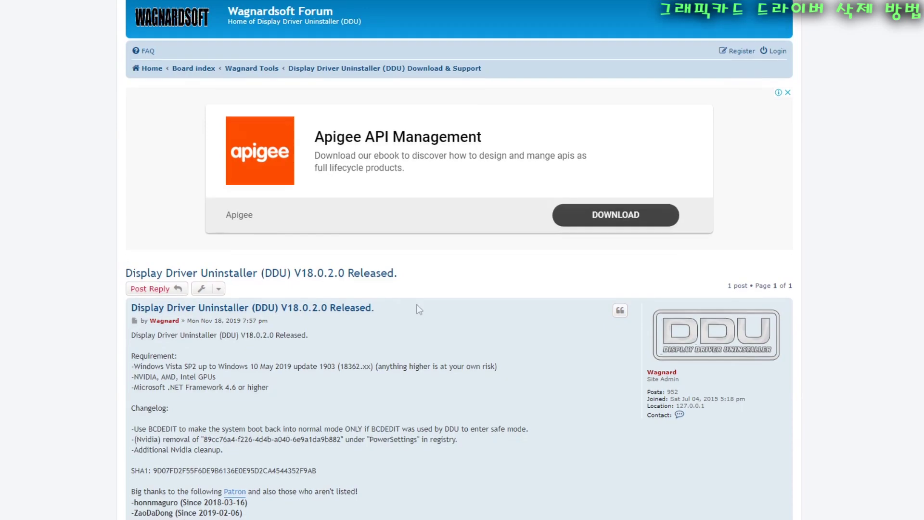
{"action": "scroll", "coordinate": [263, 254], "scroll_direction": "up", "scroll_amount": 2}
{"action": "scroll", "coordinate": [263, 254], "scroll_direction": "up", "scroll_amount": 2}
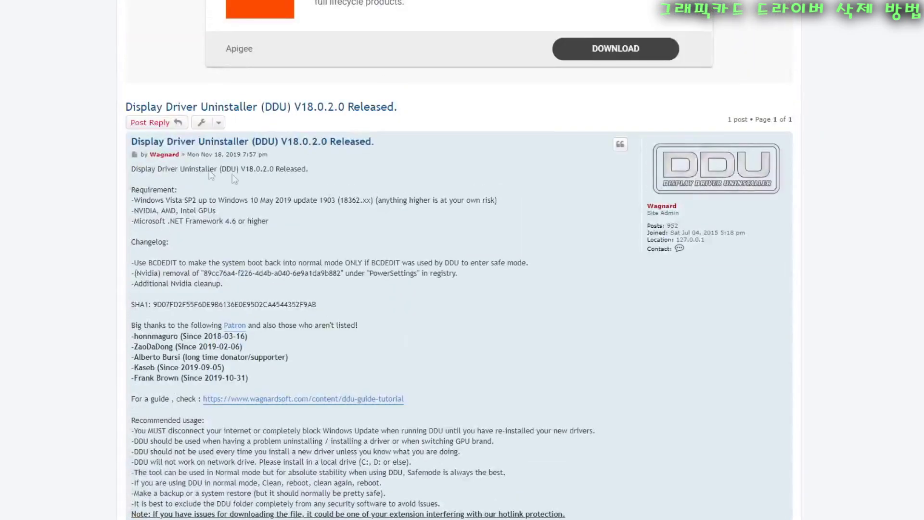
{"action": "scroll", "coordinate": [273, 304], "scroll_direction": "down", "scroll_amount": 6}
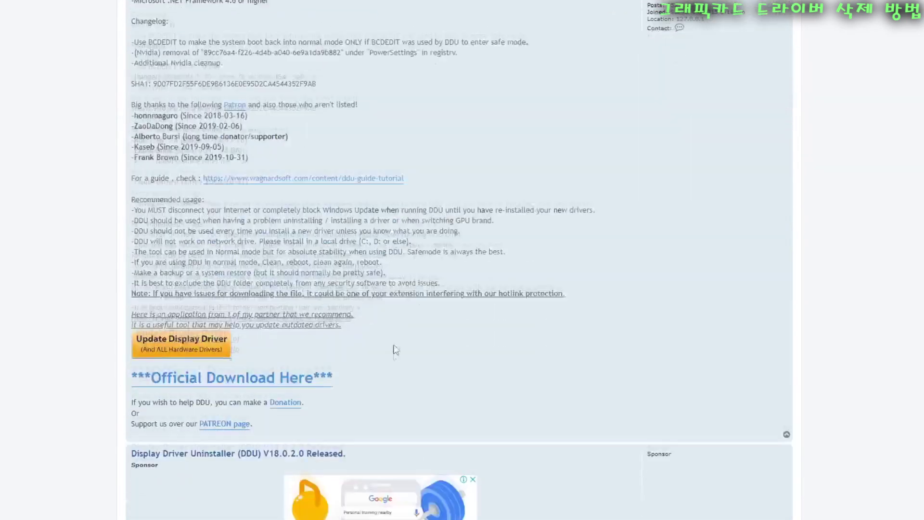
{"action": "scroll", "coordinate": [332, 274], "scroll_direction": "up", "scroll_amount": 6}
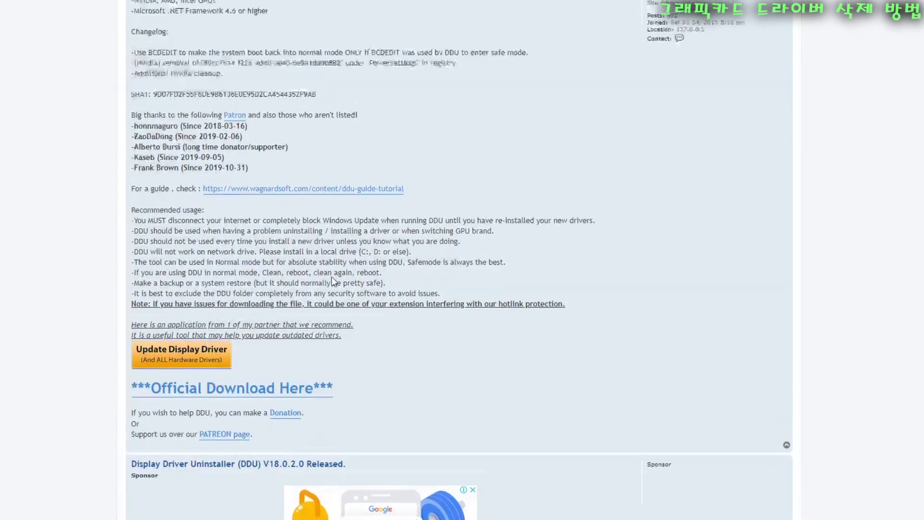
{"action": "scroll", "coordinate": [397, 257], "scroll_direction": "down", "scroll_amount": 3}
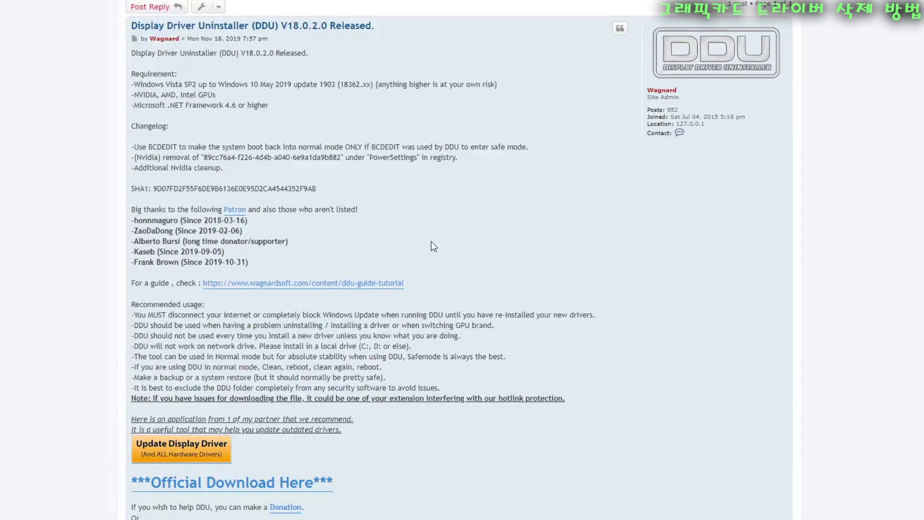
{"action": "scroll", "coordinate": [432, 246], "scroll_direction": "down", "scroll_amount": 3}
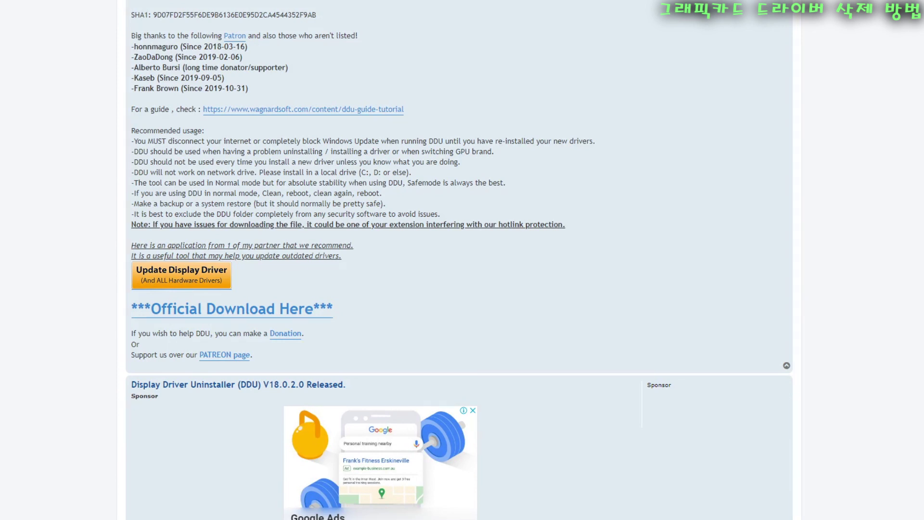
{"action": "left_click", "coordinate": [192, 310]}
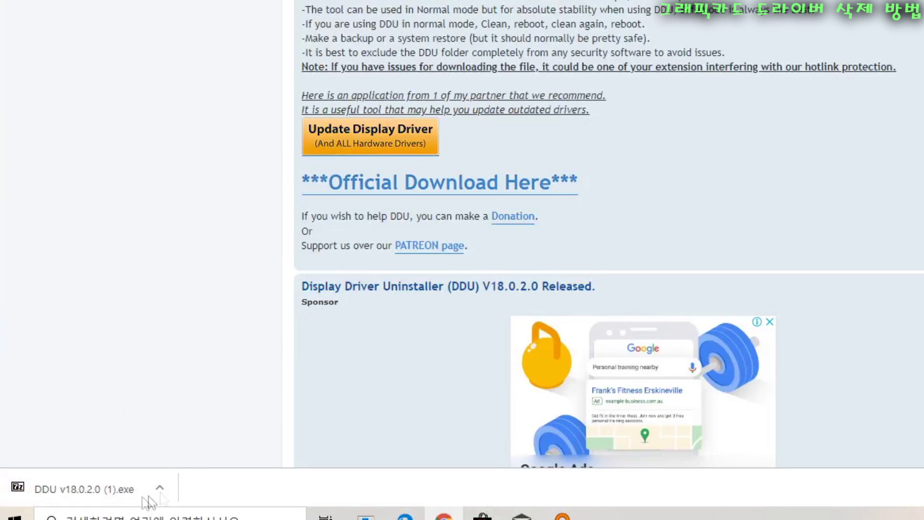
Run the downloaded DDU self-extracting archive and extract it to the Downloads folder
{"action": "left_click", "coordinate": [102, 491]}
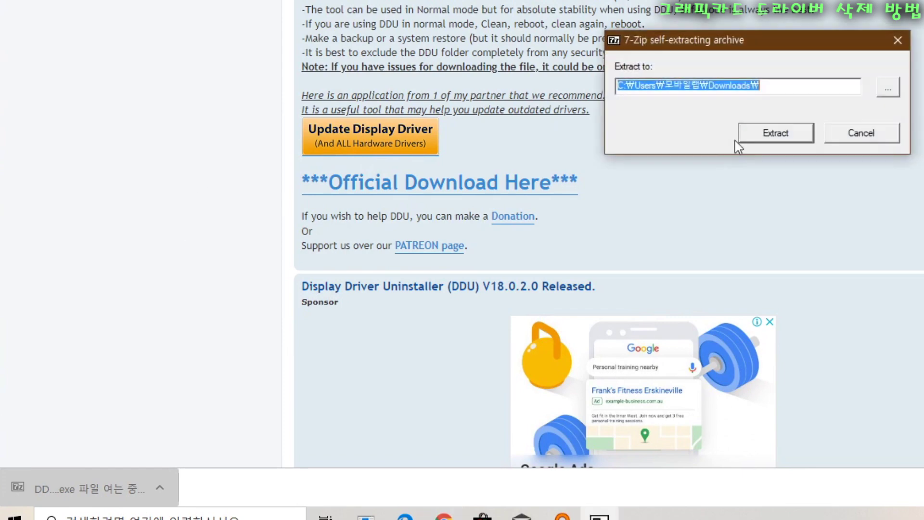
{"action": "left_click_drag", "start_coordinate": [703, 52], "coordinate": [735, 48]}
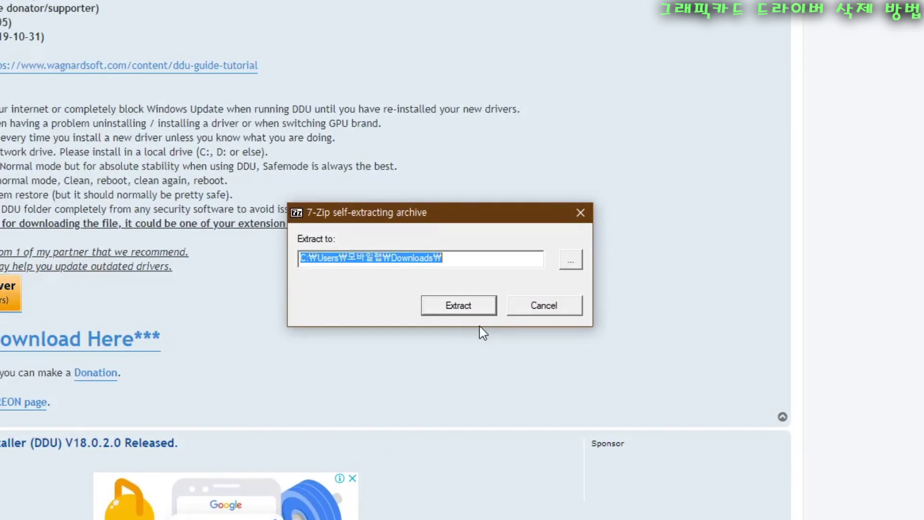
{"action": "left_click", "coordinate": [458, 307]}
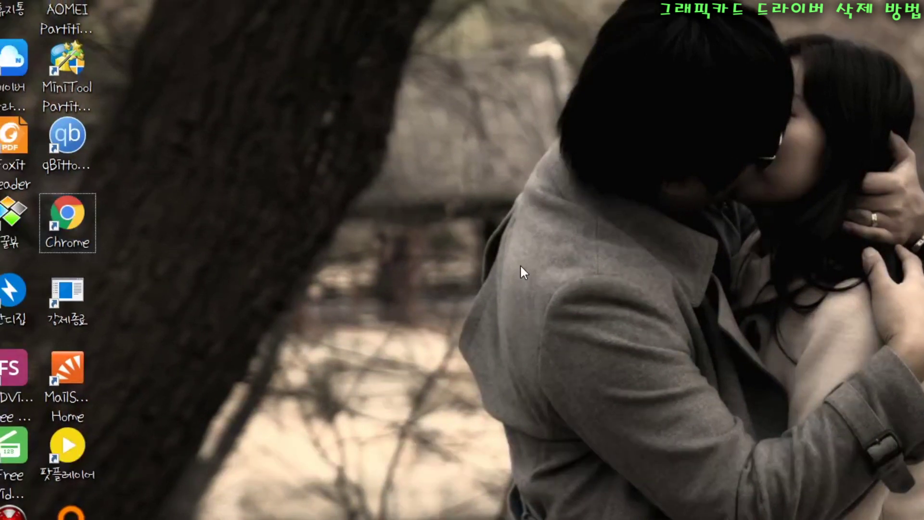
Open the Downloads folder in File Explorer and delete the duplicate installer "DDU v18.0.2.0 (1).exe"
{"action": "key", "text": "super+e"}
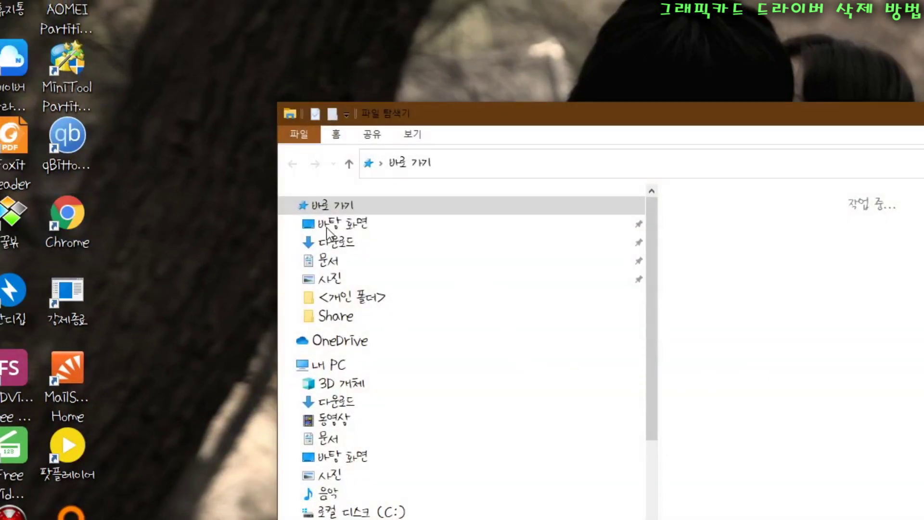
{"action": "left_click", "coordinate": [341, 242]}
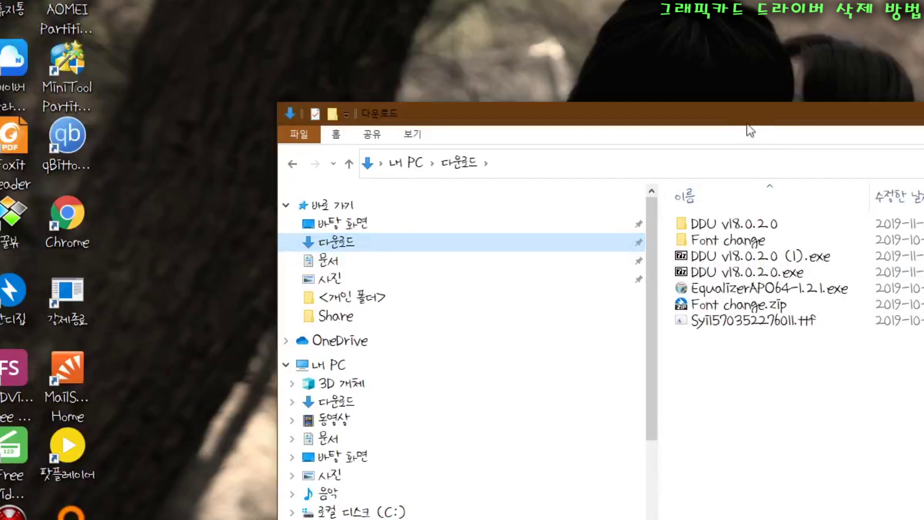
{"action": "key", "text": "Tab"}
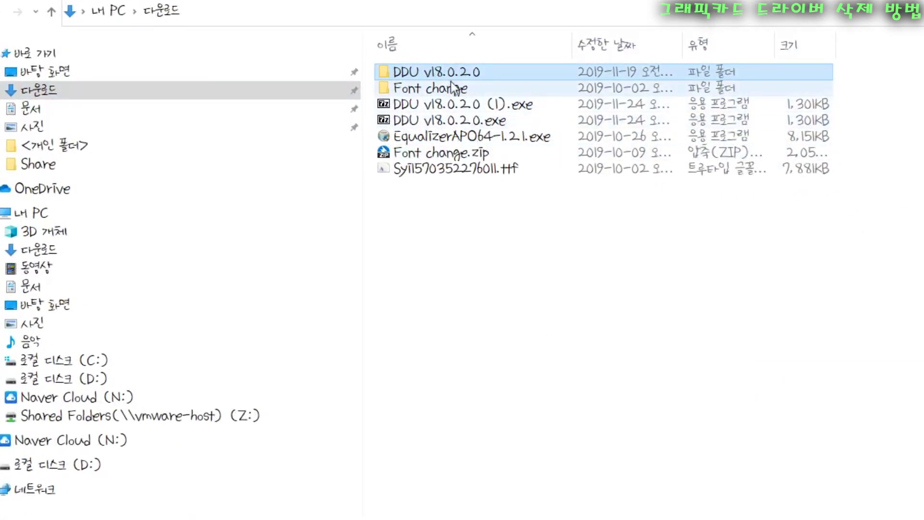
{"action": "left_click", "coordinate": [479, 106]}
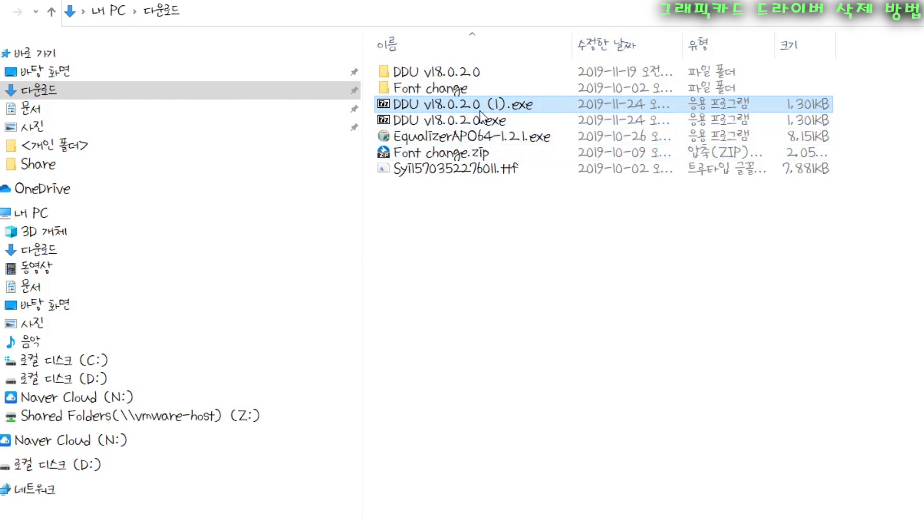
{"action": "key", "text": "Delete"}
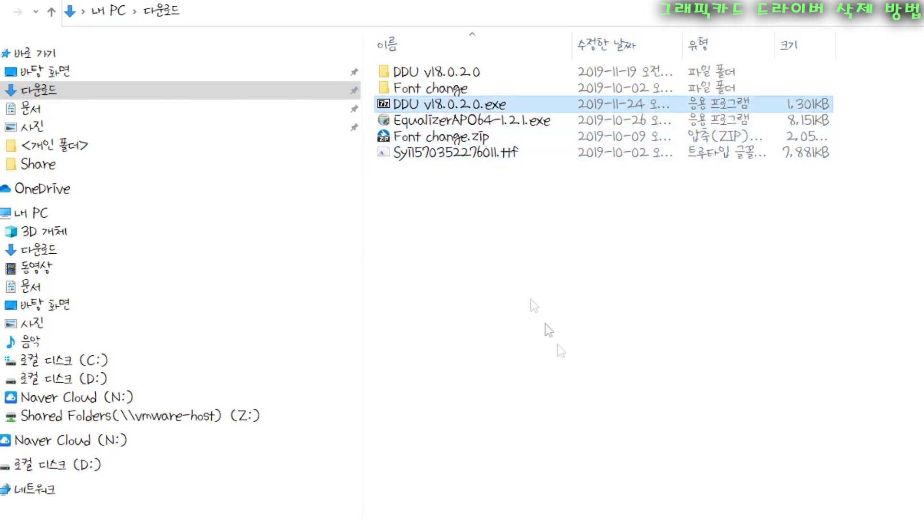
Open the extracted "DDU v18.0.2.0" folder, widen the name column and launch Display Driver Uninstaller.exe
{"action": "left_click", "coordinate": [457, 75]}
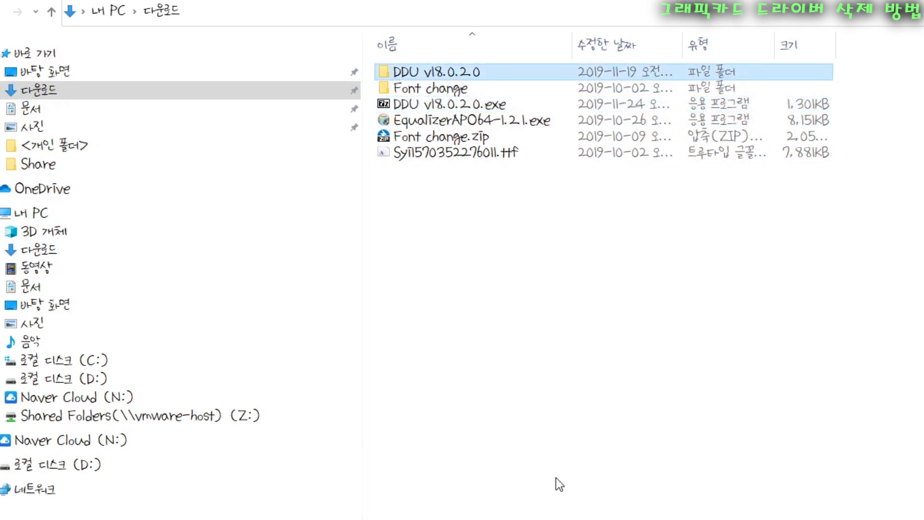
{"action": "double_click", "coordinate": [456, 71]}
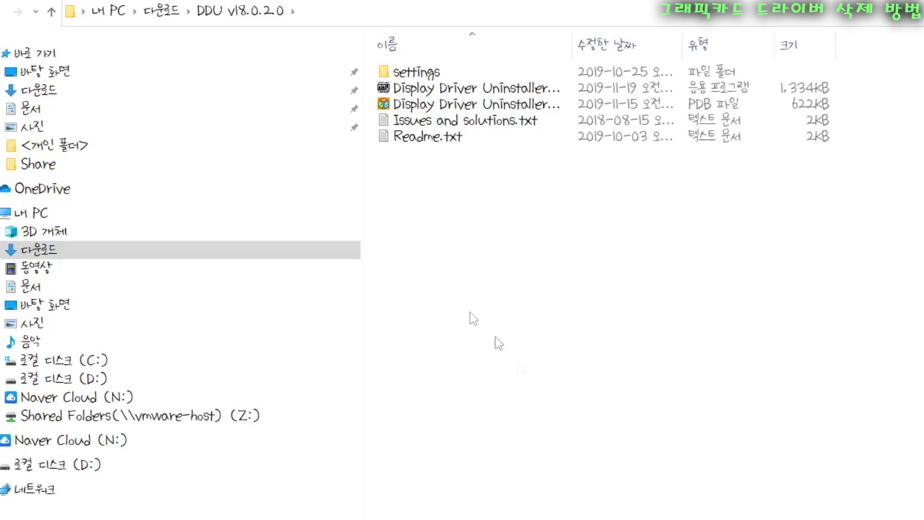
{"action": "left_click_drag", "start_coordinate": [572, 34], "coordinate": [776, 29]}
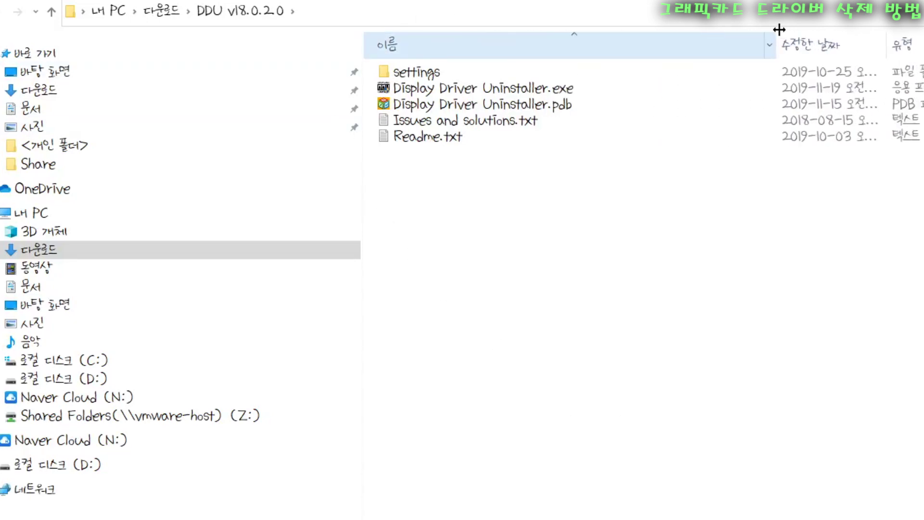
{"action": "left_click", "coordinate": [443, 88]}
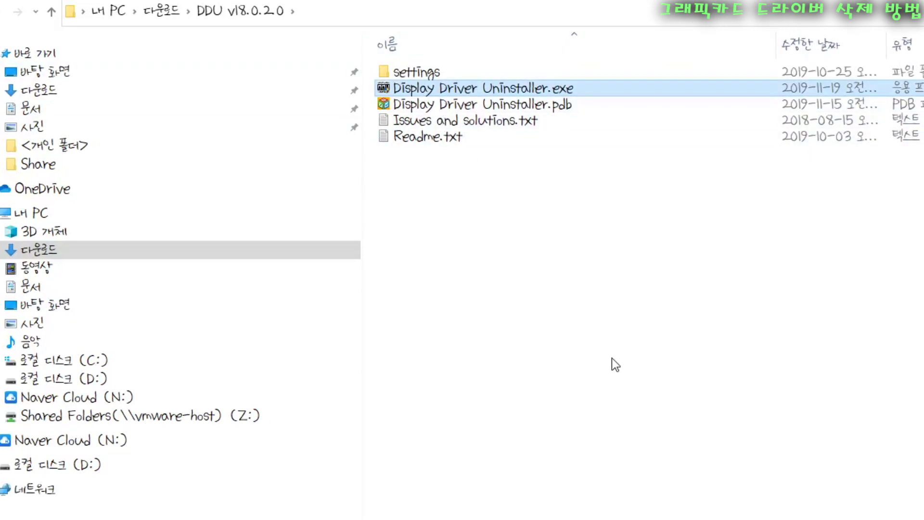
{"action": "double_click", "coordinate": [477, 89]}
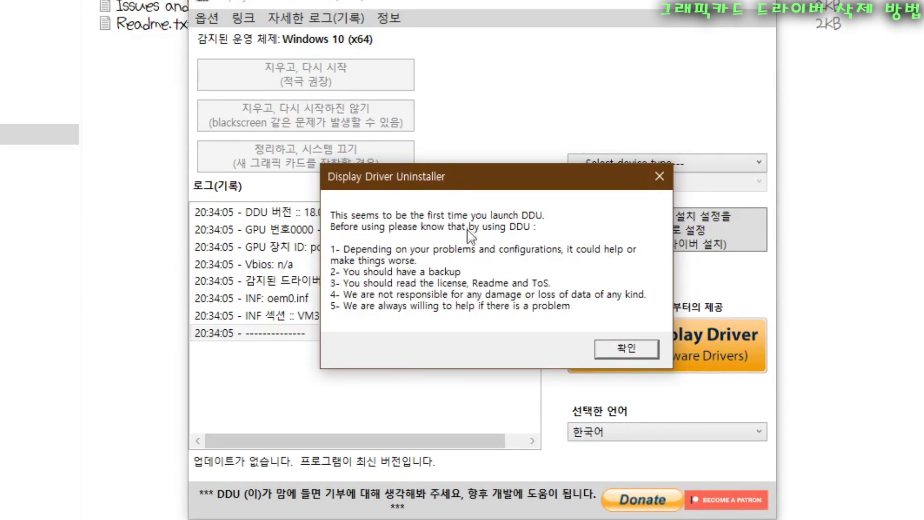
Acknowledge the first-launch notice, default options and safe mode recommendation, and close Display Driver Uninstaller
{"action": "left_click_drag", "start_coordinate": [461, 191], "coordinate": [493, 192]}
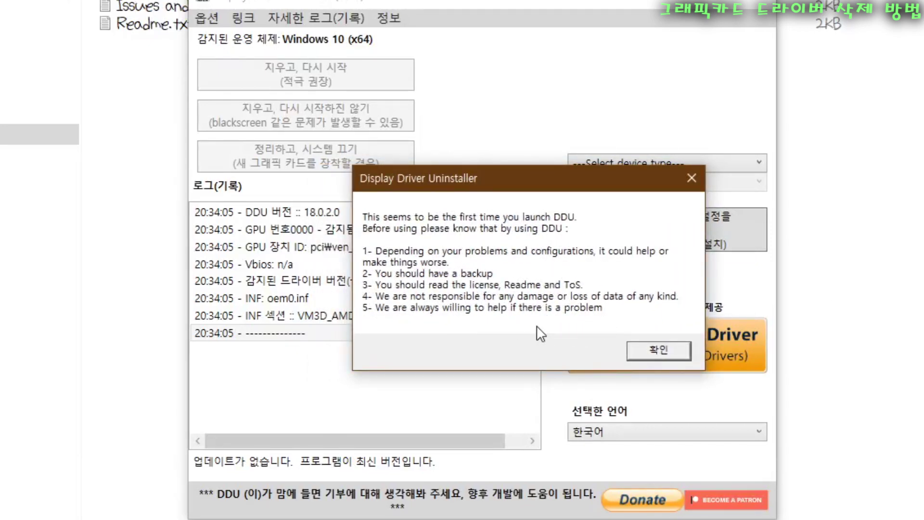
{"action": "left_click_drag", "start_coordinate": [538, 179], "coordinate": [549, 193]}
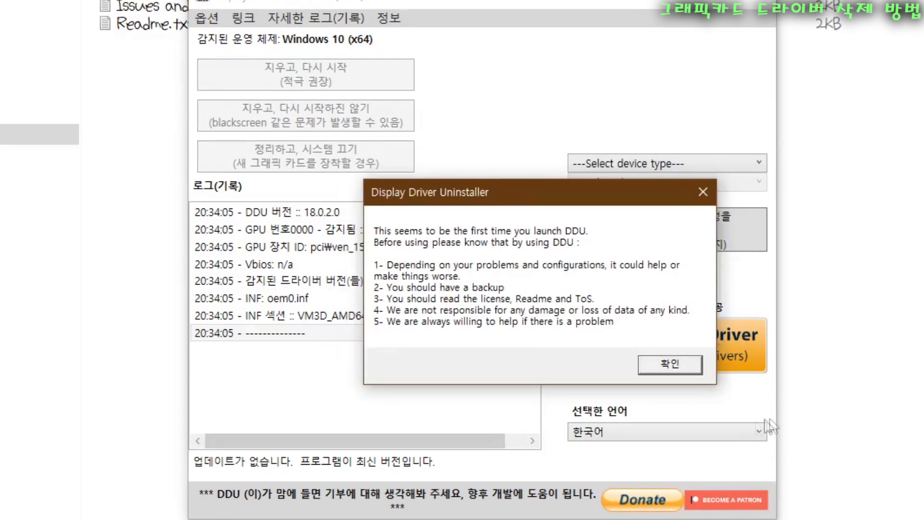
{"action": "left_click", "coordinate": [670, 365]}
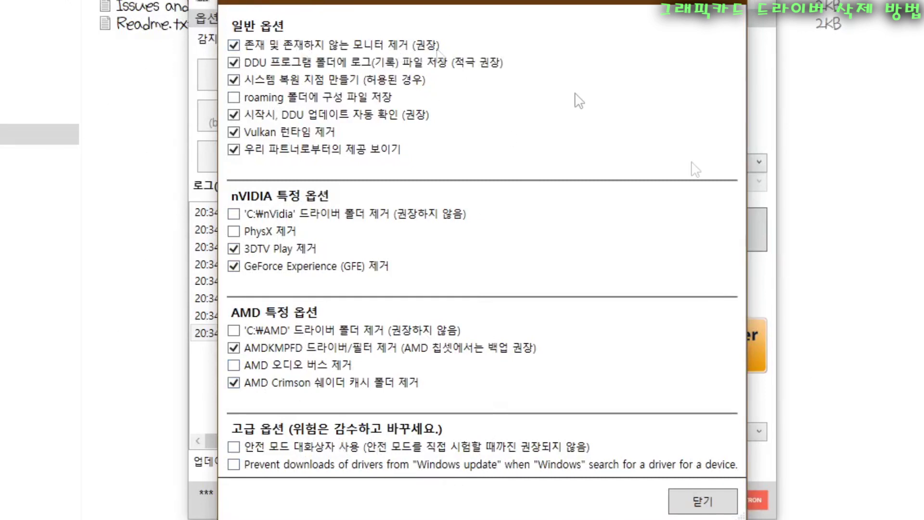
{"action": "left_click", "coordinate": [722, 510]}
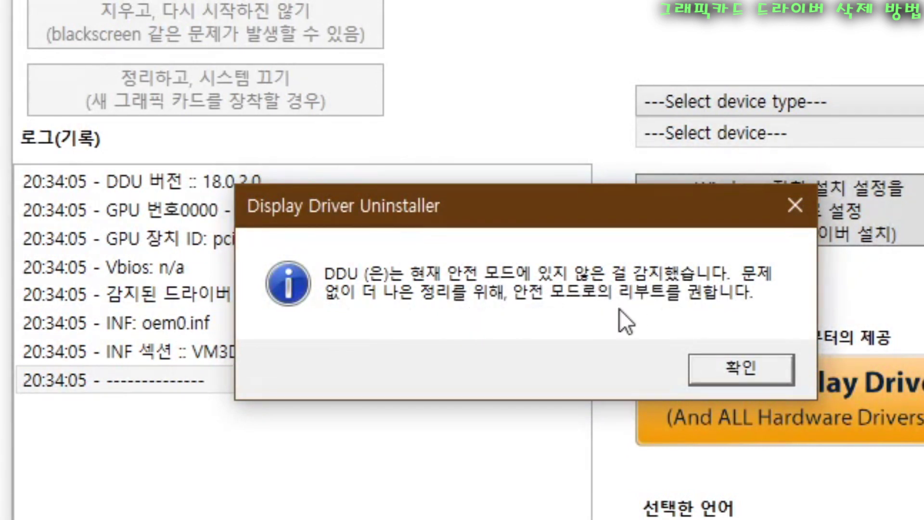
{"action": "left_click", "coordinate": [767, 363]}
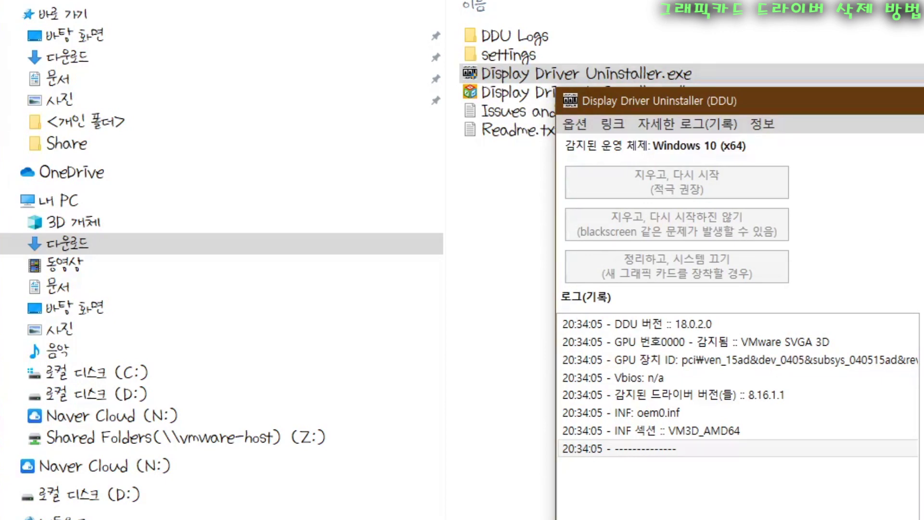
{"action": "key", "text": "alt+F4"}
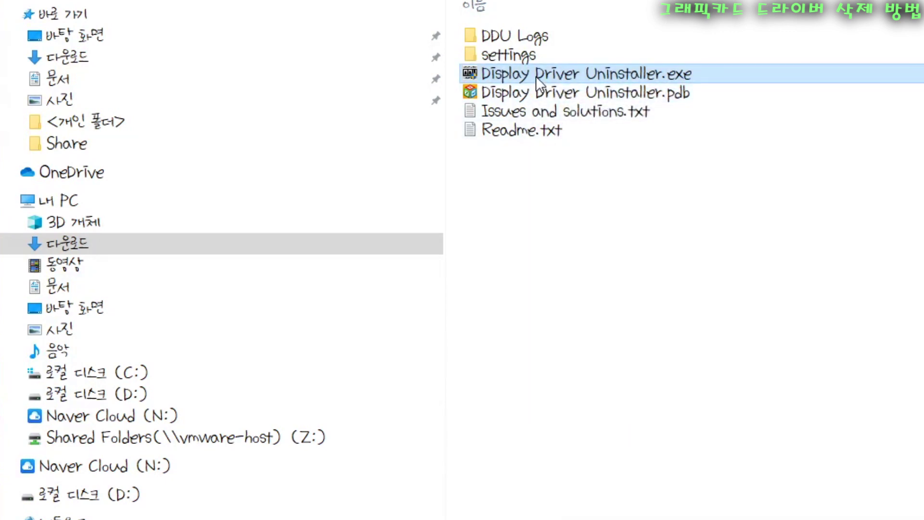
{"action": "left_click", "coordinate": [627, 249]}
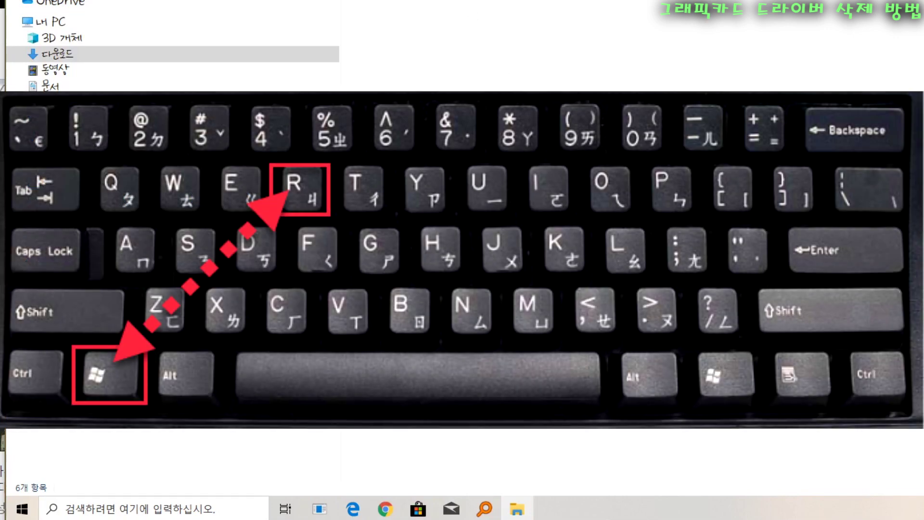
Open the Windows System Configuration utility by running the command msconfig
{"action": "key", "text": "super+r"}
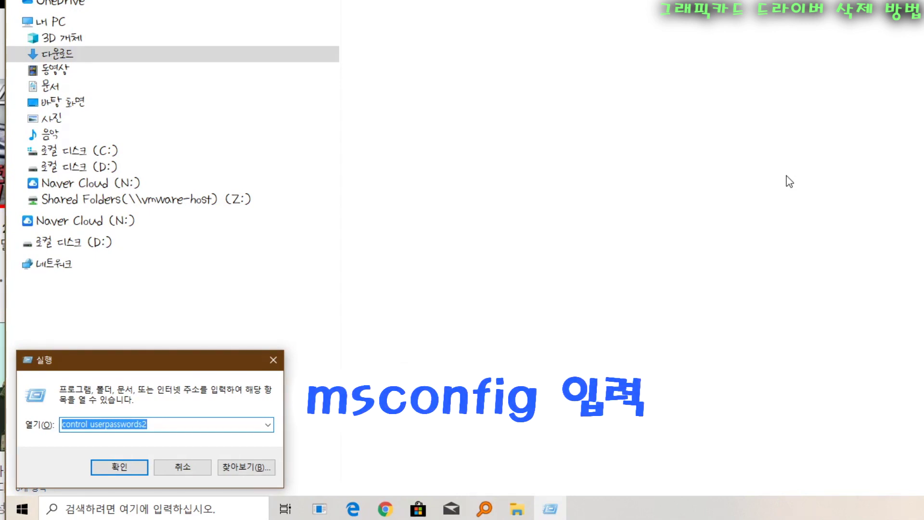
{"action": "type", "text": "msconfi"}
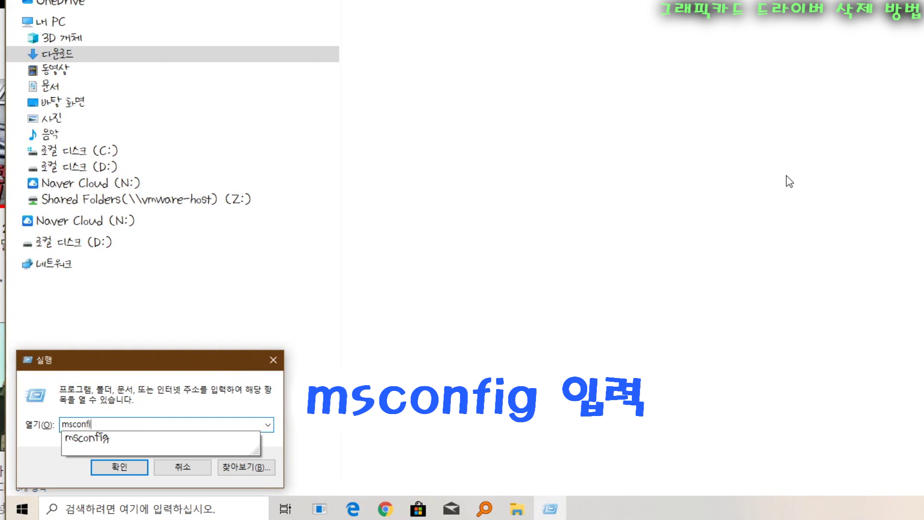
{"action": "type", "text": "g"}
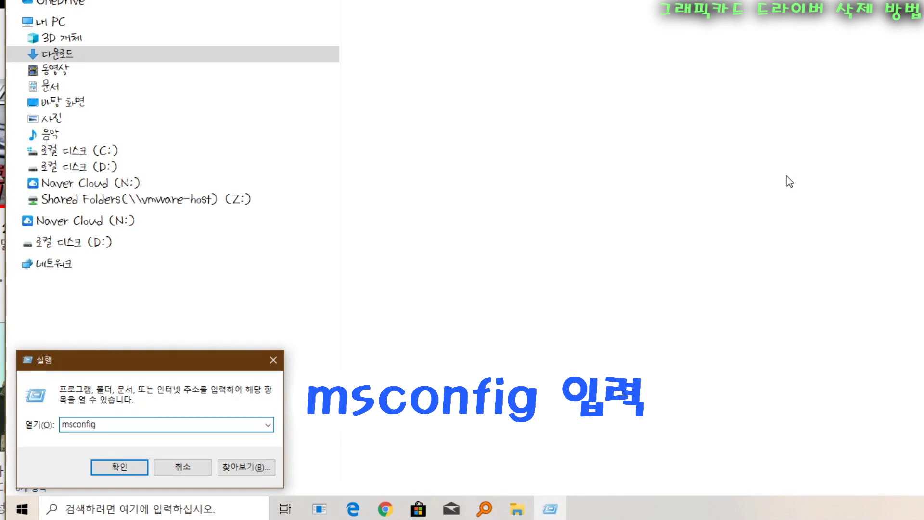
{"action": "key", "text": "Return"}
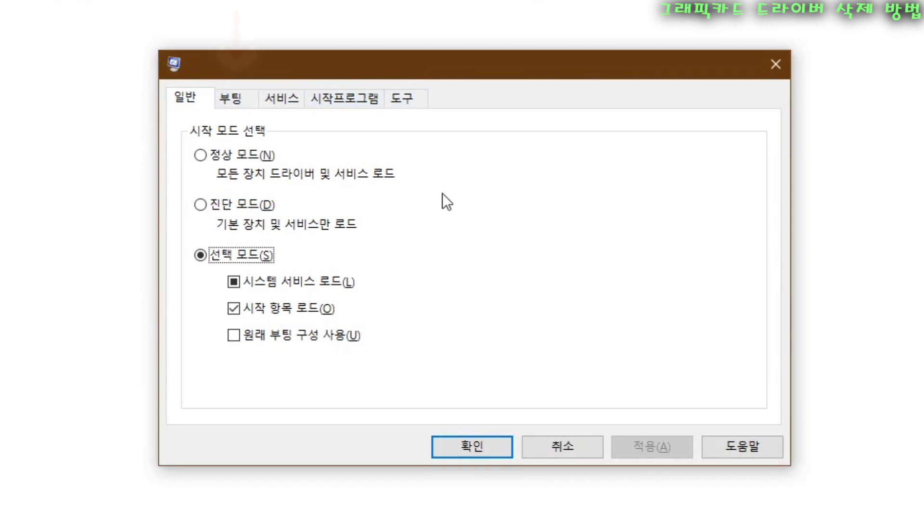
Enable Safe boot (안전 부팅) with the Minimal (최소 설치) option in the boot settings and restart the computer
{"action": "left_click", "coordinate": [237, 99]}
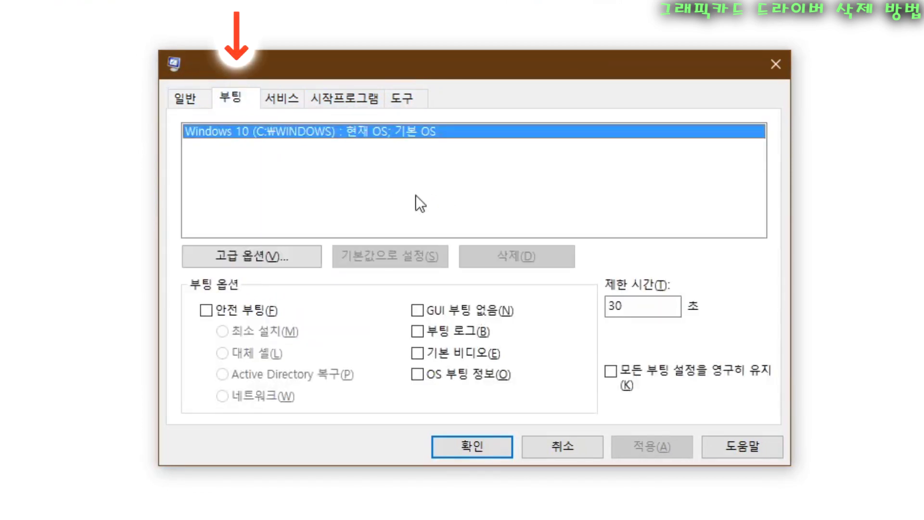
{"action": "left_click", "coordinate": [206, 313]}
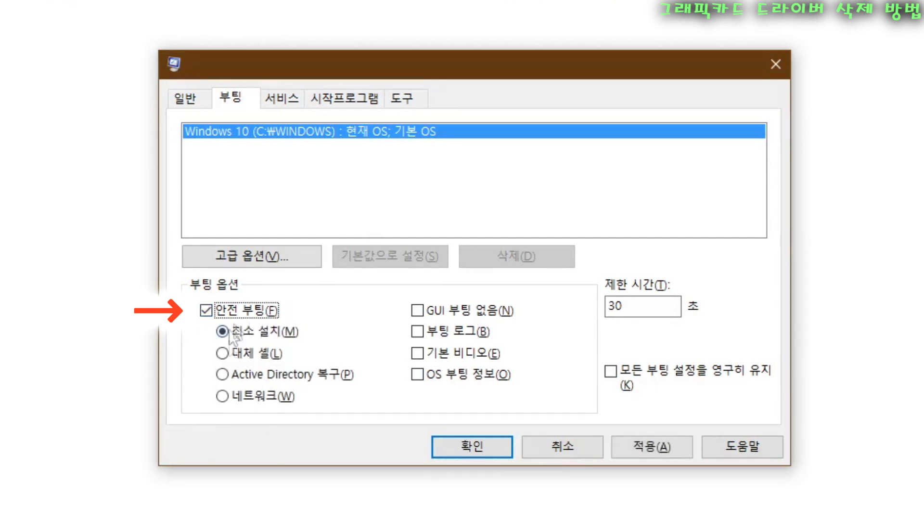
{"action": "left_click", "coordinate": [461, 447]}
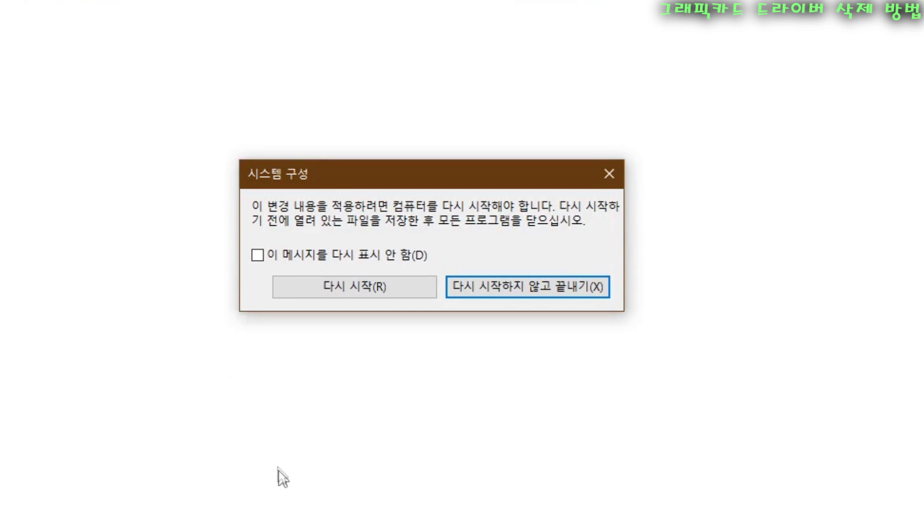
{"action": "left_click", "coordinate": [354, 286]}
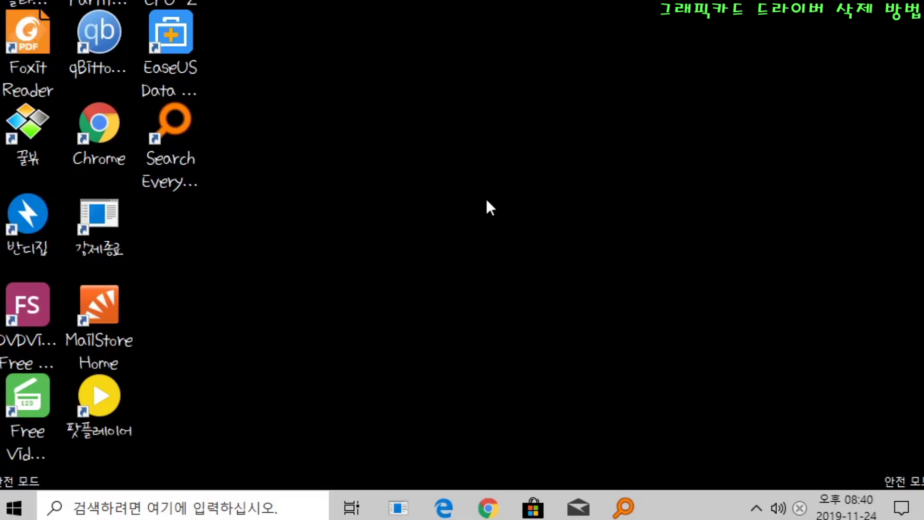
Open the "DDU v18.0.2.0" folder inside Downloads in File Explorer and launch Display Driver Uninstaller.exe
{"action": "key", "text": "super+e"}
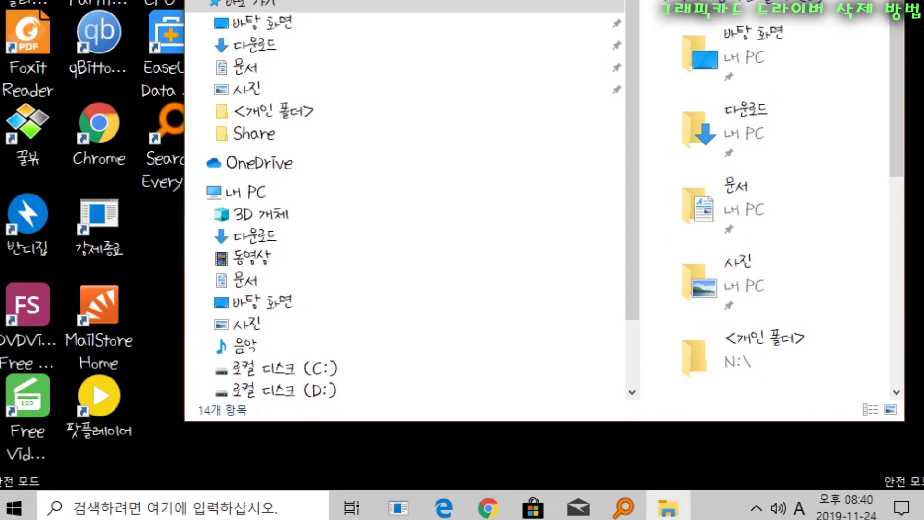
{"action": "scroll", "coordinate": [317, 190], "scroll_direction": "down", "scroll_amount": 1}
{"action": "scroll", "coordinate": [318, 190], "scroll_direction": "up", "scroll_amount": 1}
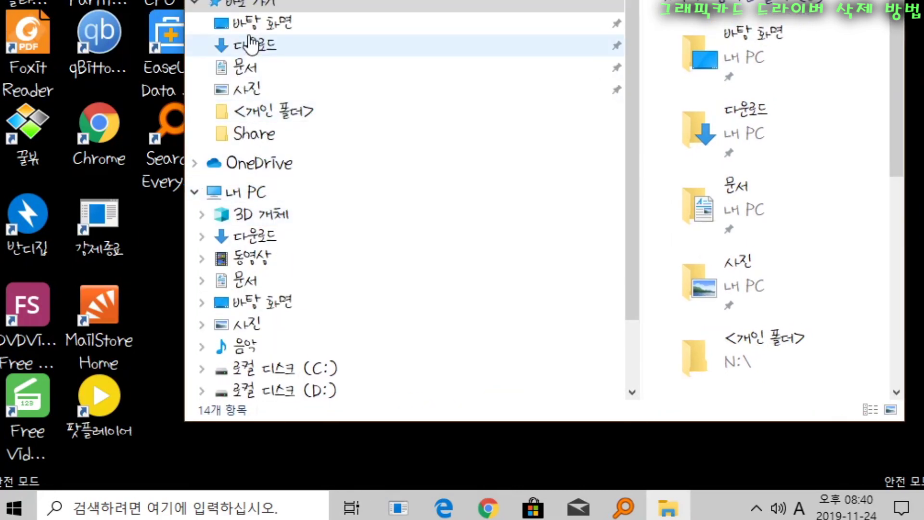
{"action": "left_click", "coordinate": [247, 44]}
{"action": "left_click_drag", "start_coordinate": [741, 2], "coordinate": [611, 6]}
{"action": "left_click", "coordinate": [620, 29]}
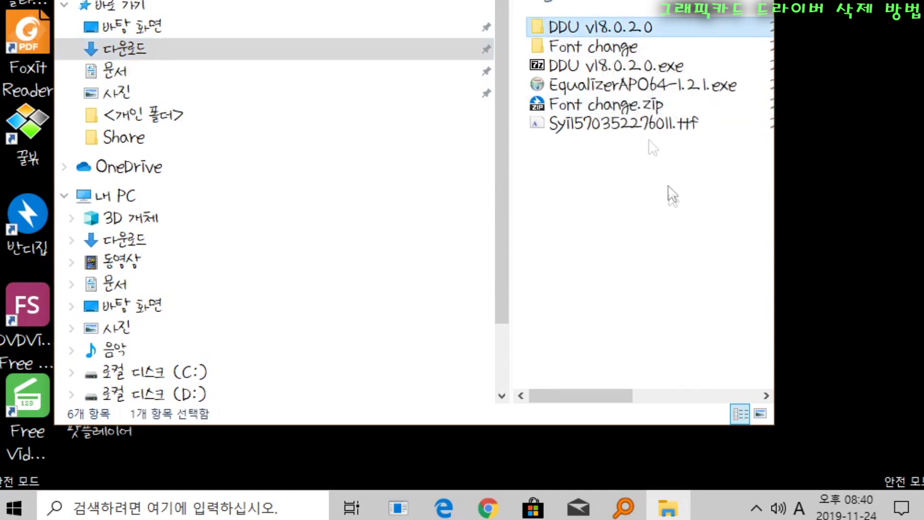
{"action": "double_click", "coordinate": [611, 26]}
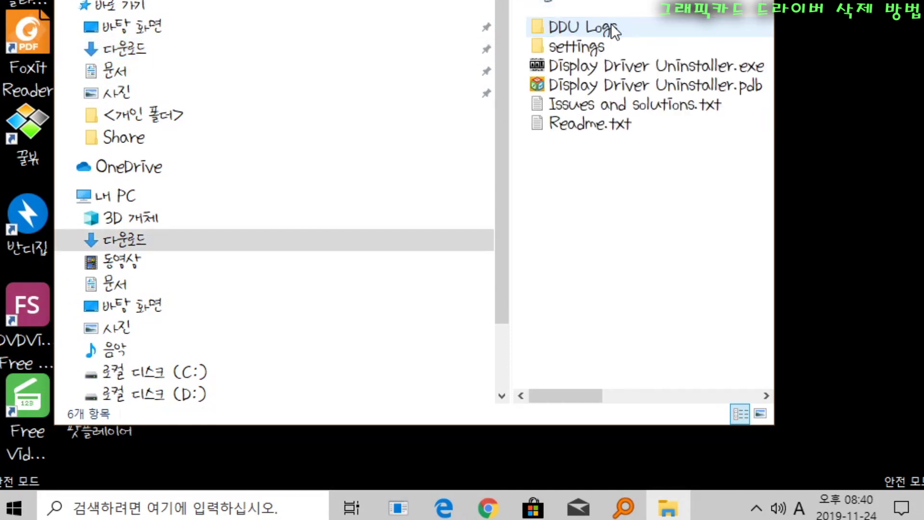
{"action": "left_click_drag", "start_coordinate": [507, 254], "coordinate": [374, 243]}
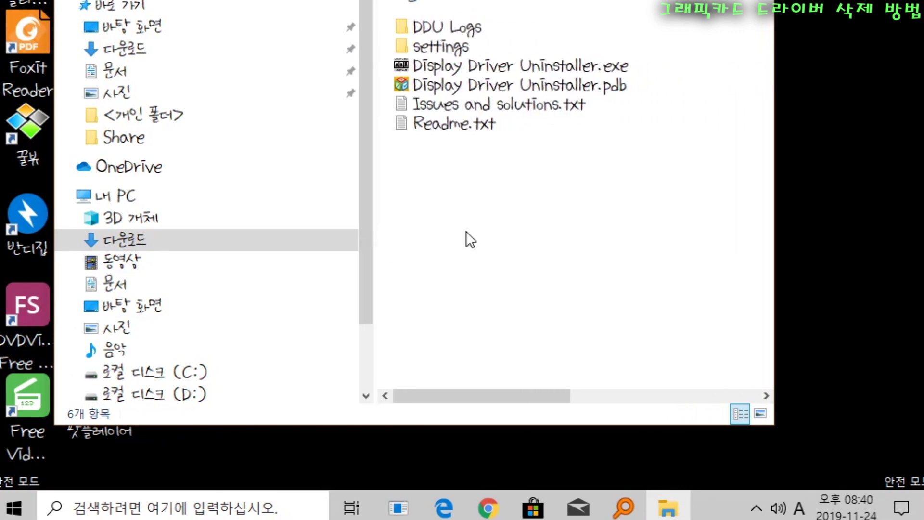
{"action": "left_click", "coordinate": [550, 66]}
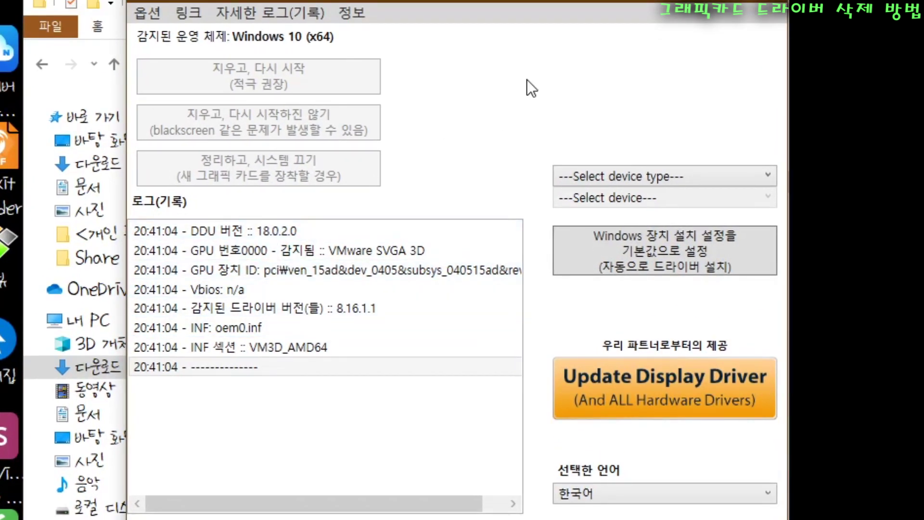
Set the device type to GPU and the device to AMD, and run the driver cleanup with restart (지우고, 다시 시작)
{"action": "left_click", "coordinate": [662, 176]}
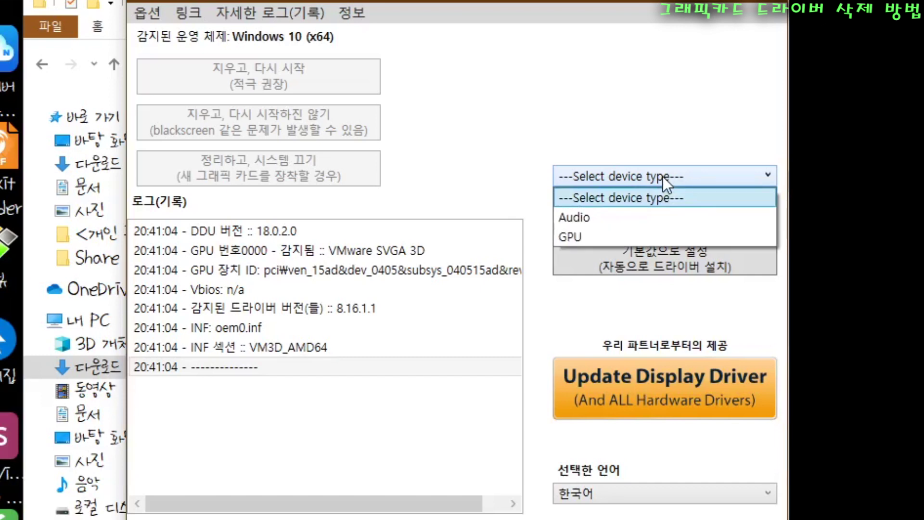
{"action": "left_click", "coordinate": [637, 235]}
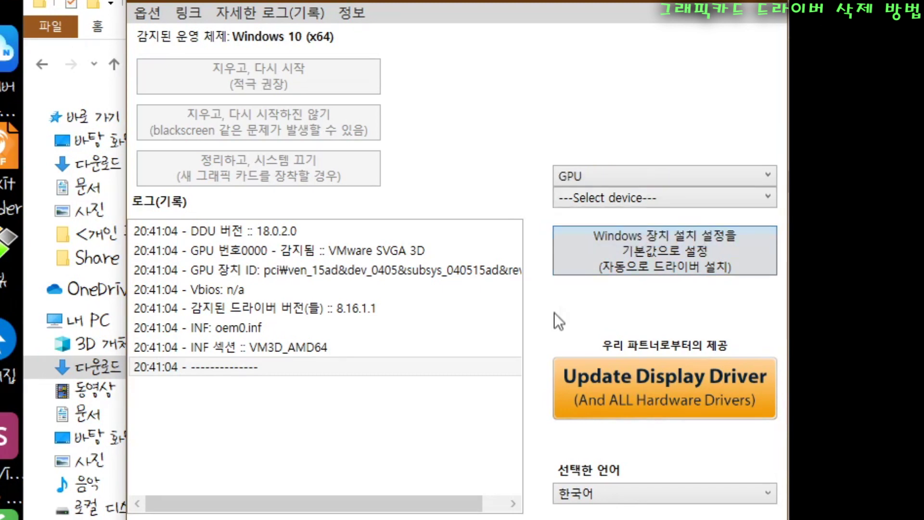
{"action": "left_click", "coordinate": [590, 203]}
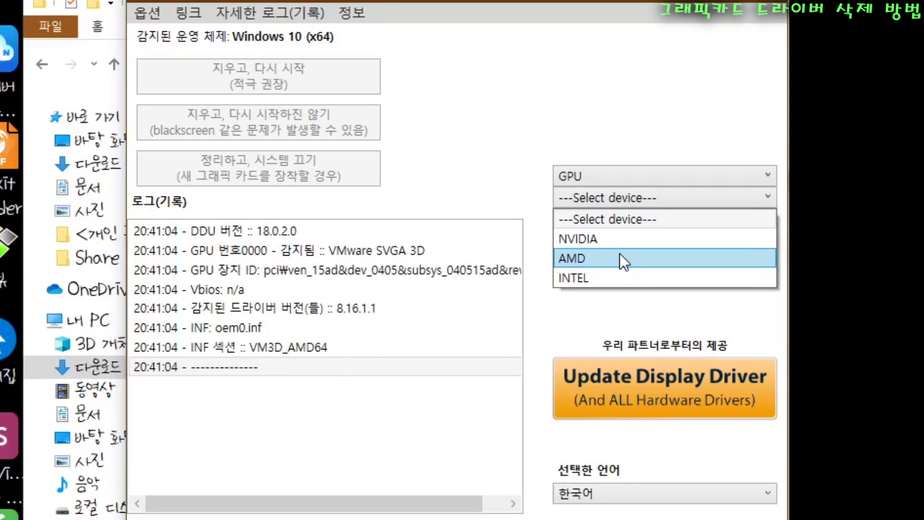
{"action": "left_click", "coordinate": [619, 257]}
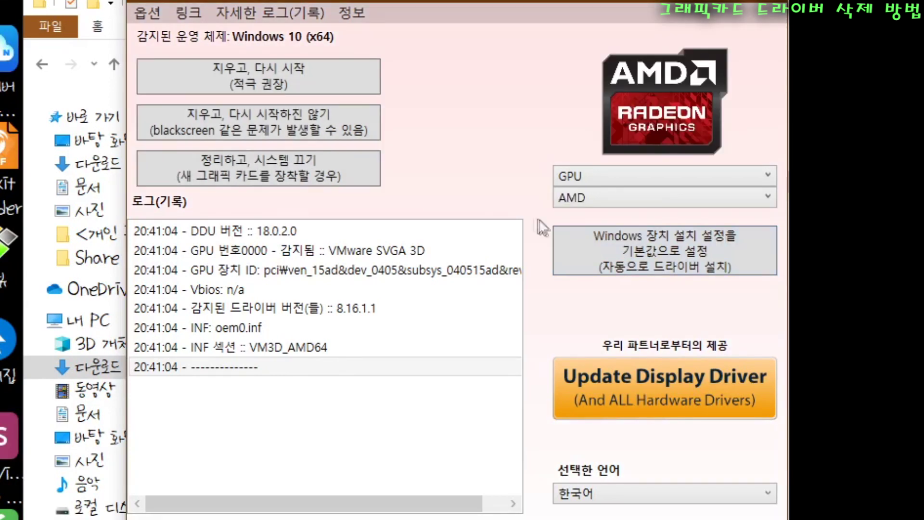
{"action": "left_click", "coordinate": [607, 197]}
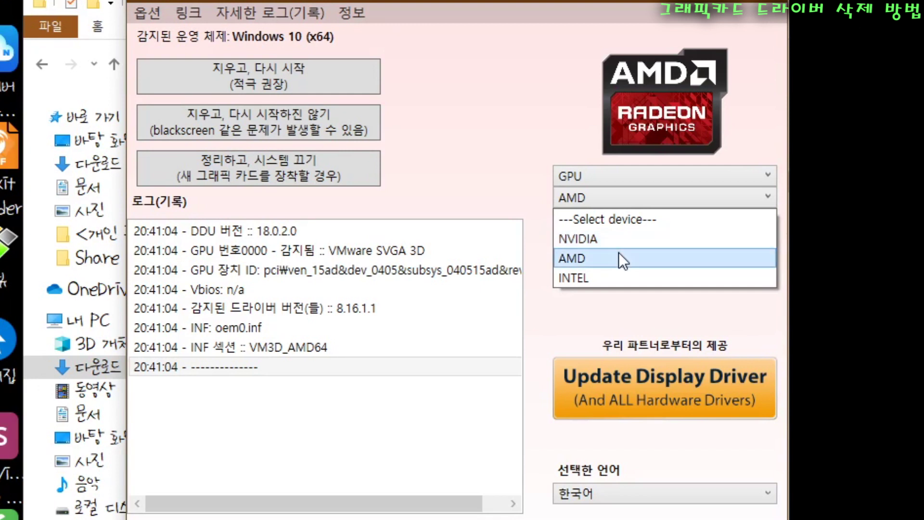
{"action": "left_click", "coordinate": [617, 257]}
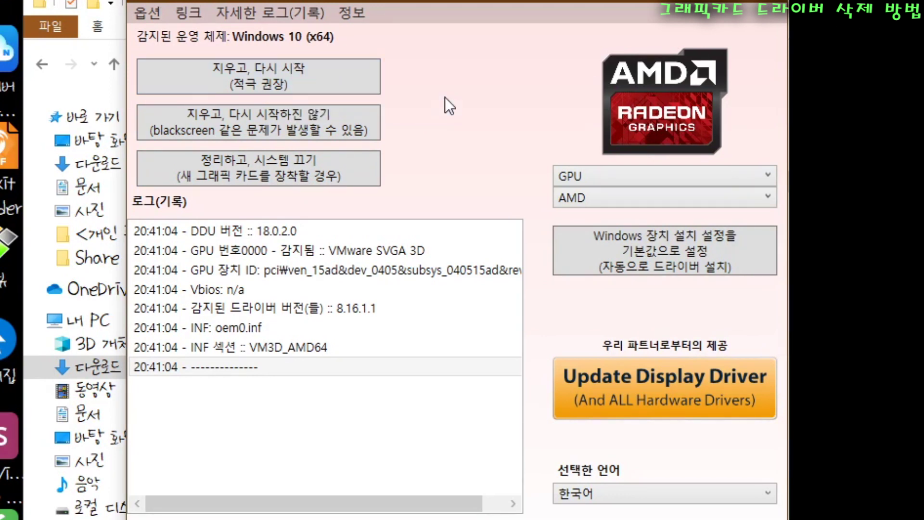
{"action": "left_click", "coordinate": [287, 76]}
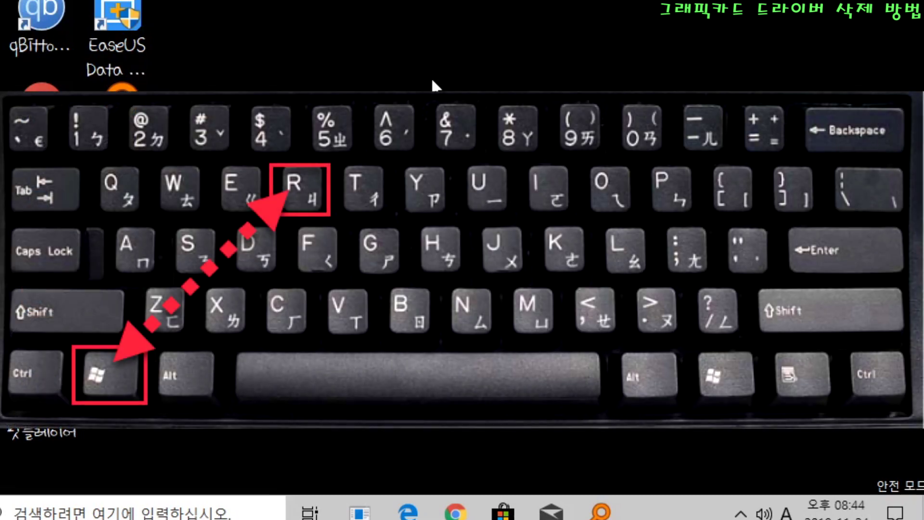
Reopen the System Configuration utility from the safe mode desktop by running msconfig
{"action": "key", "text": "super+r"}
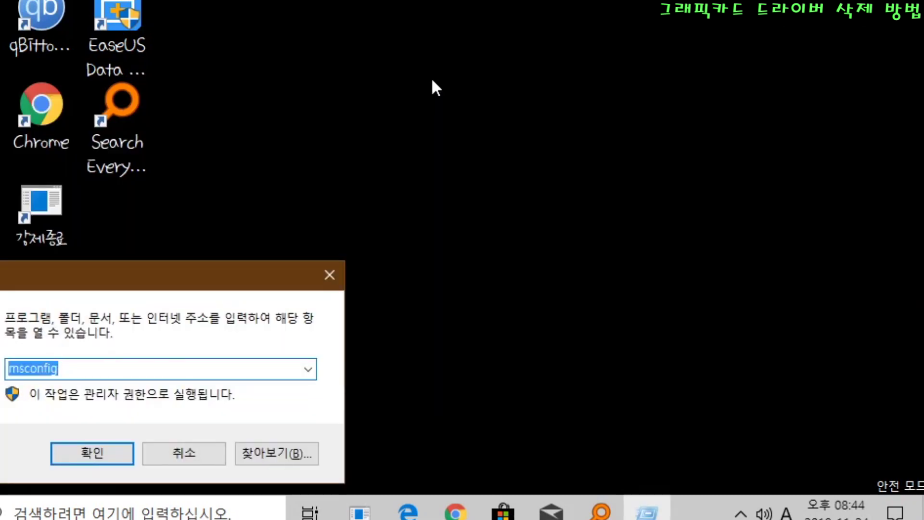
{"action": "type", "text": "ms"}
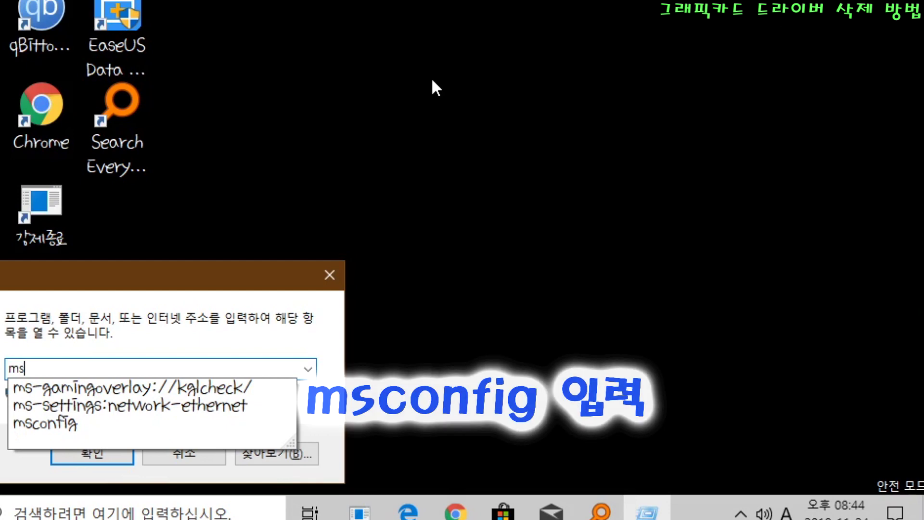
{"action": "type", "text": "config"}
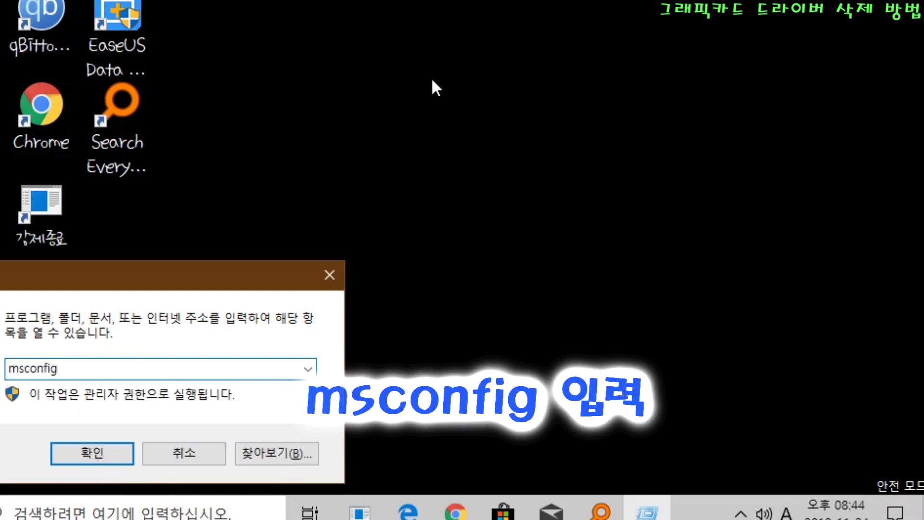
{"action": "key", "text": "Return"}
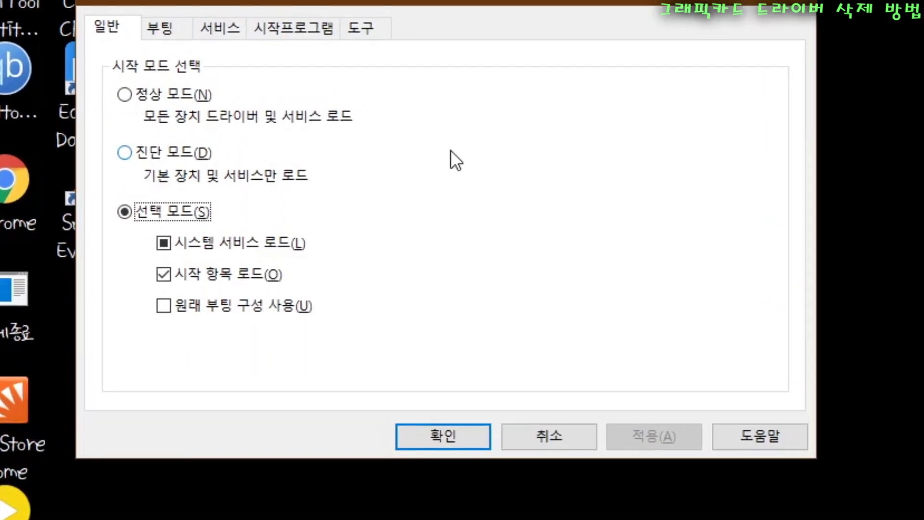
Turn off Safe boot (안전 부팅) in the boot settings and restart the computer
{"action": "left_click", "coordinate": [162, 43]}
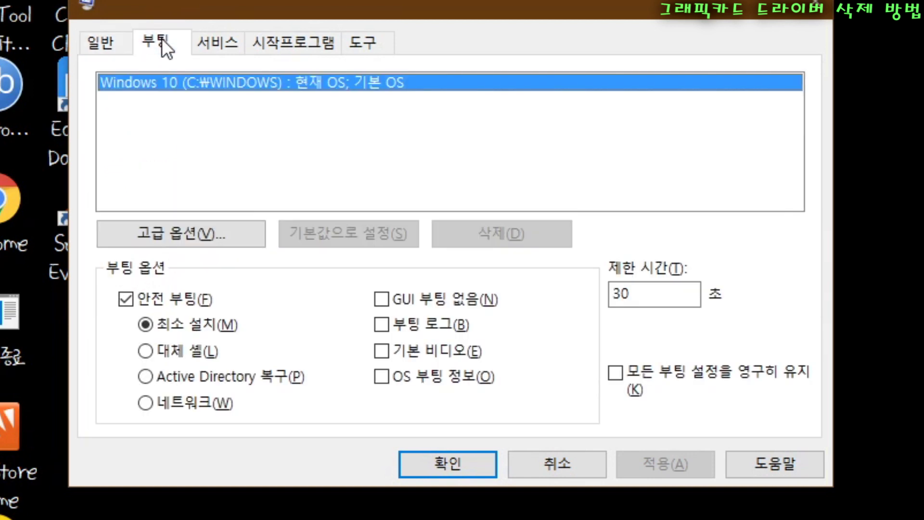
{"action": "left_click", "coordinate": [128, 301]}
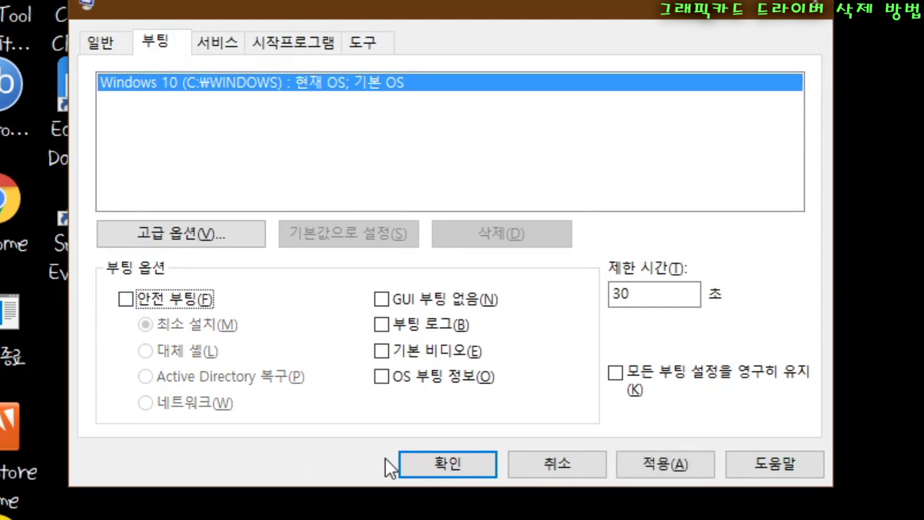
{"action": "left_click", "coordinate": [422, 459]}
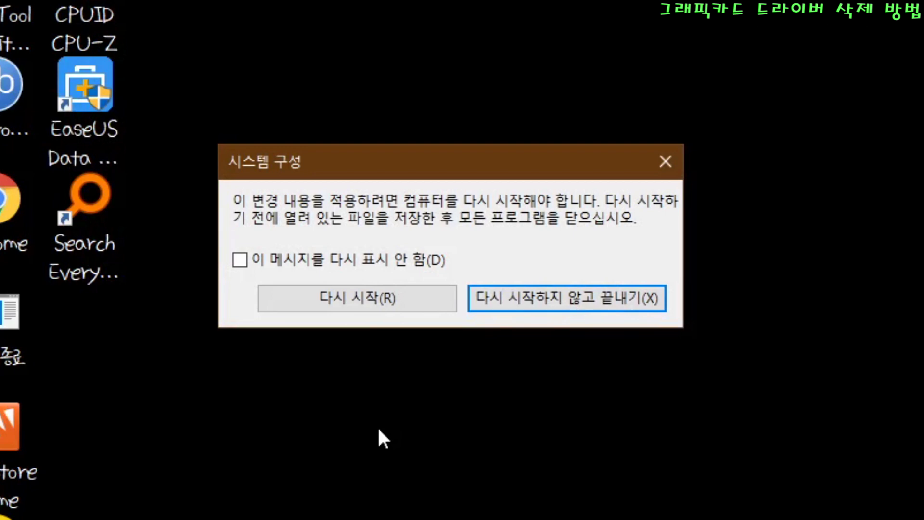
{"action": "left_click", "coordinate": [359, 298]}
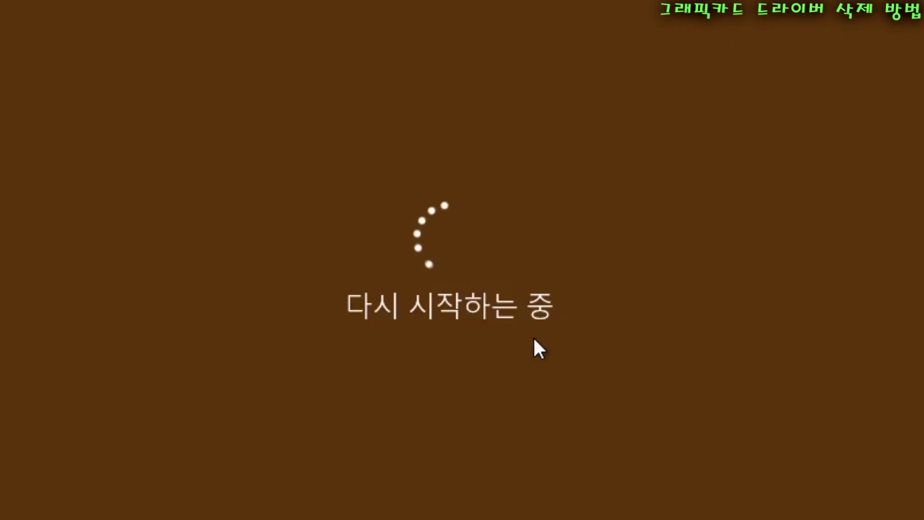